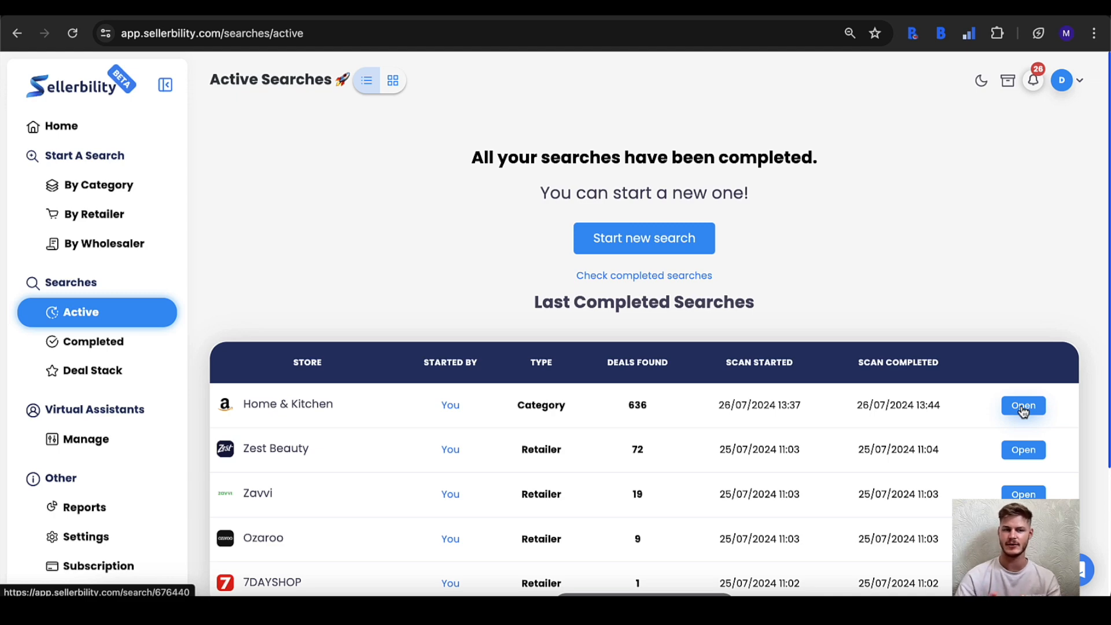
# Open the search setup by category and browse the available Amazon categories and their deals.
pyautogui.click(119, 195)
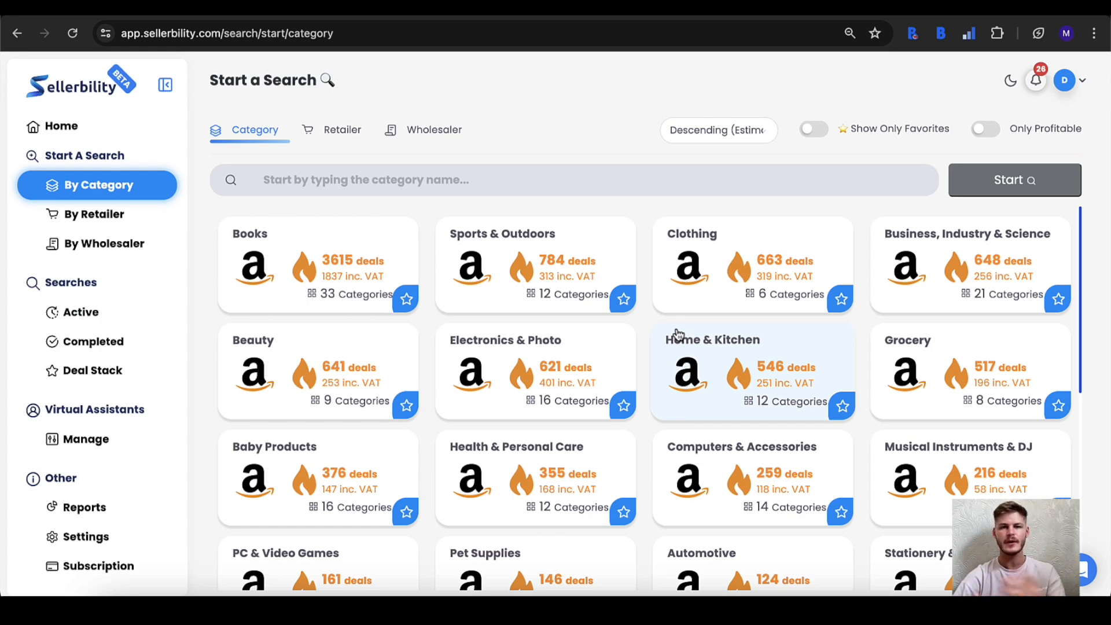
pyautogui.scroll(-3, 678, 334)
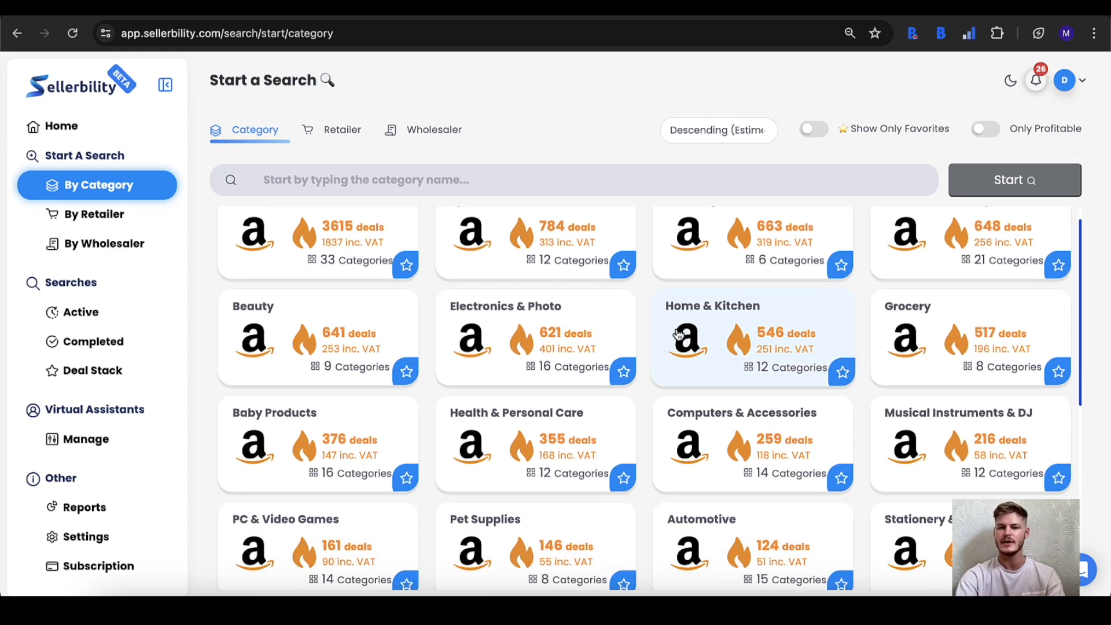
pyautogui.scroll(3, 678, 334)
pyautogui.scroll(-1, 678, 335)
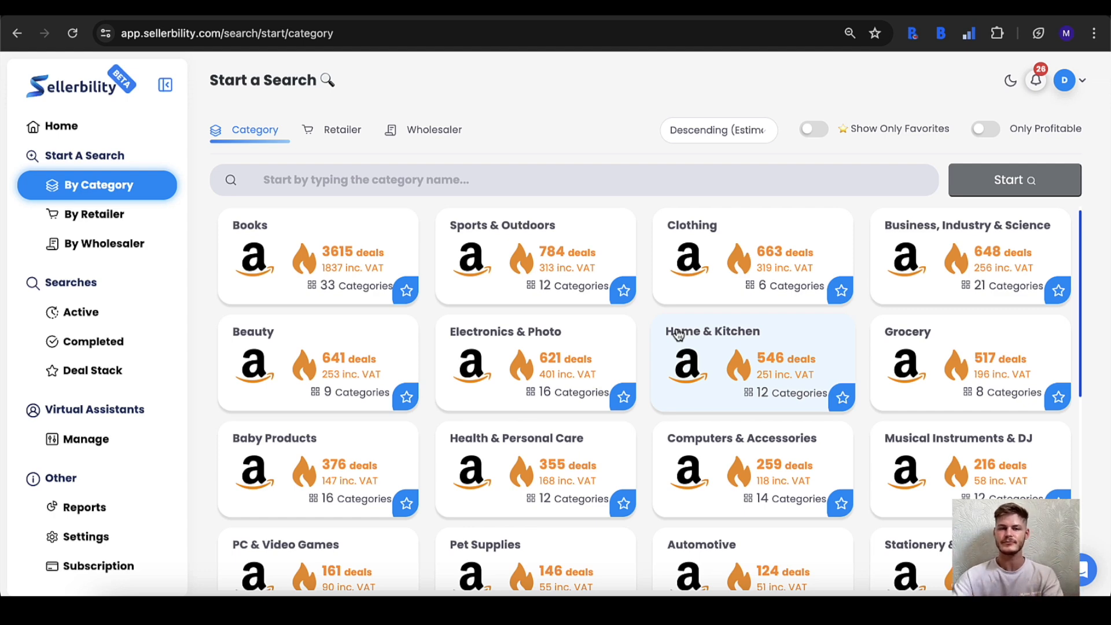
# Open the completed Home & Kitchen search and look through the first deals in its results.
pyautogui.click(92, 343)
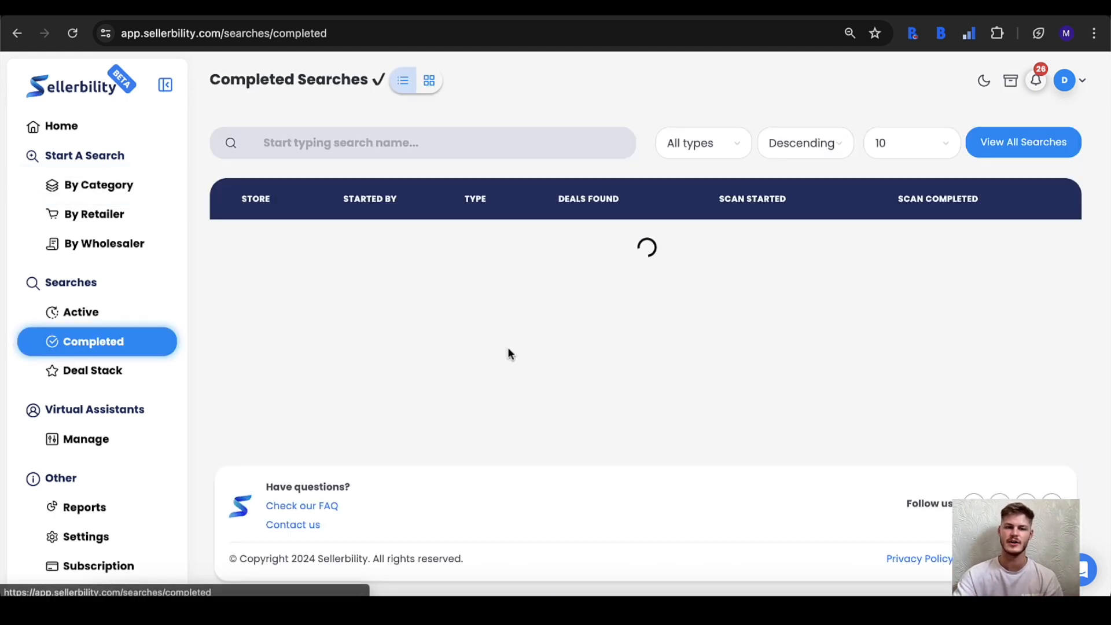
pyautogui.click(933, 246)
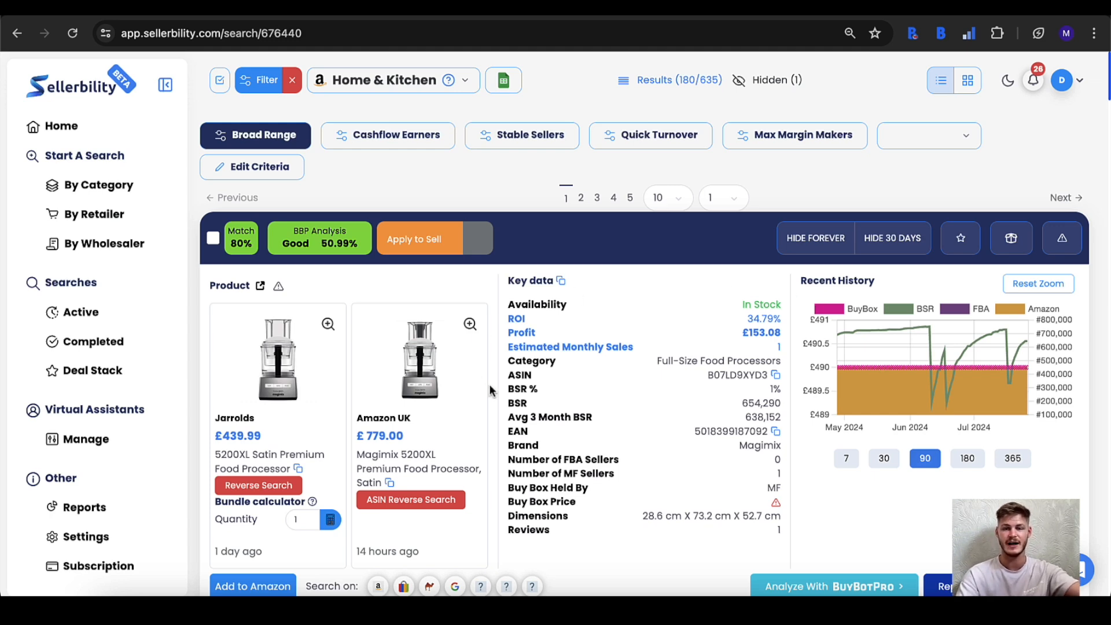
pyautogui.scroll(-3, 491, 390)
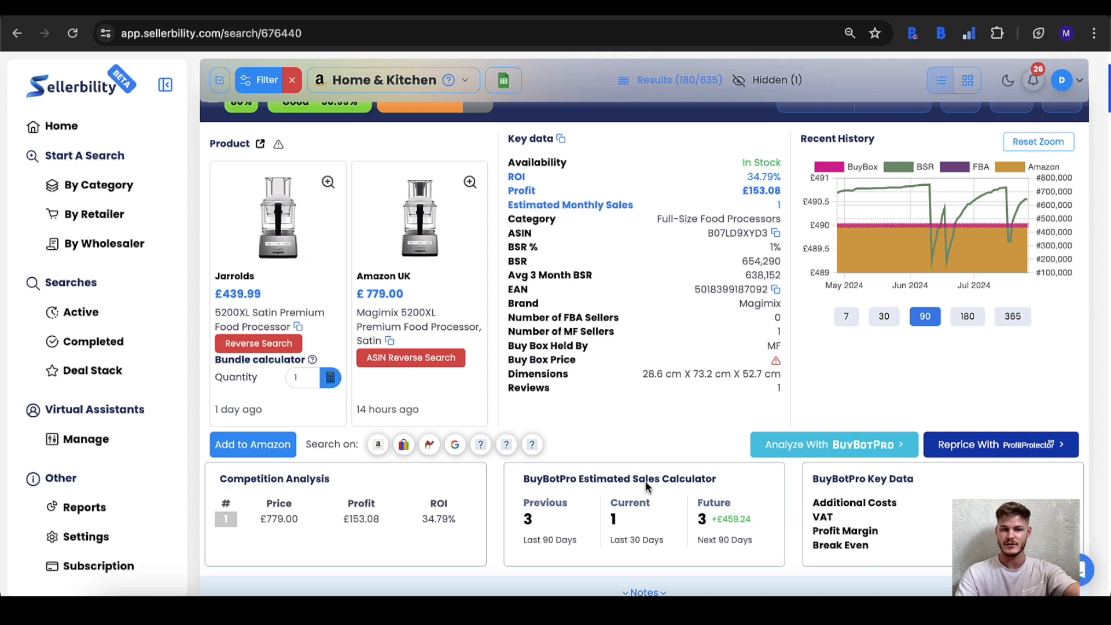
pyautogui.scroll(1, 528, 399)
pyautogui.scroll(-10, 528, 400)
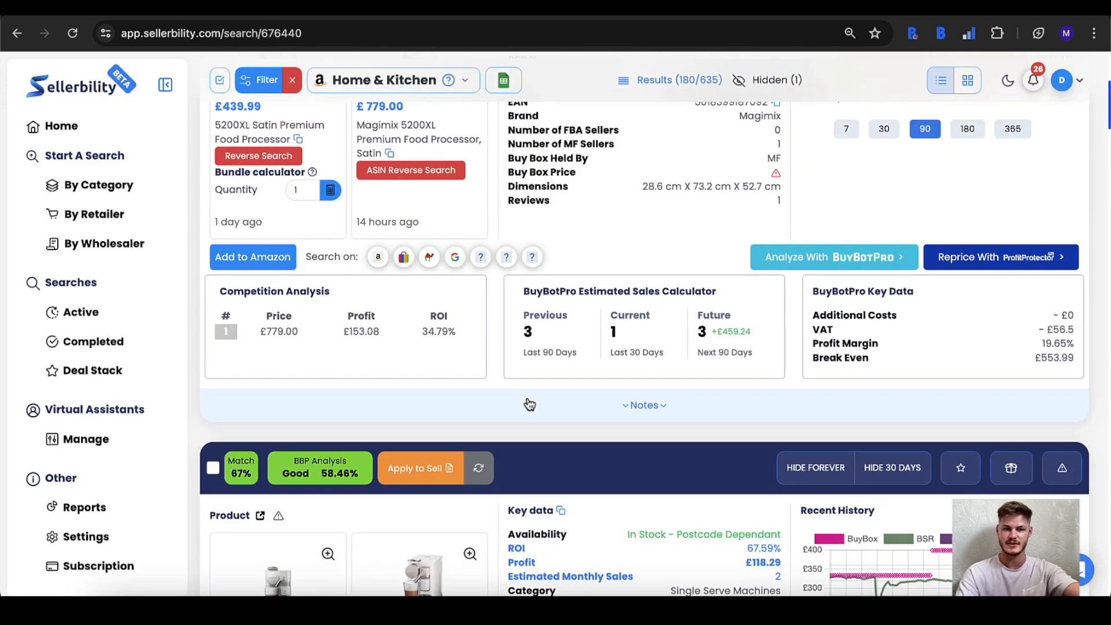
pyautogui.scroll(-10, 529, 404)
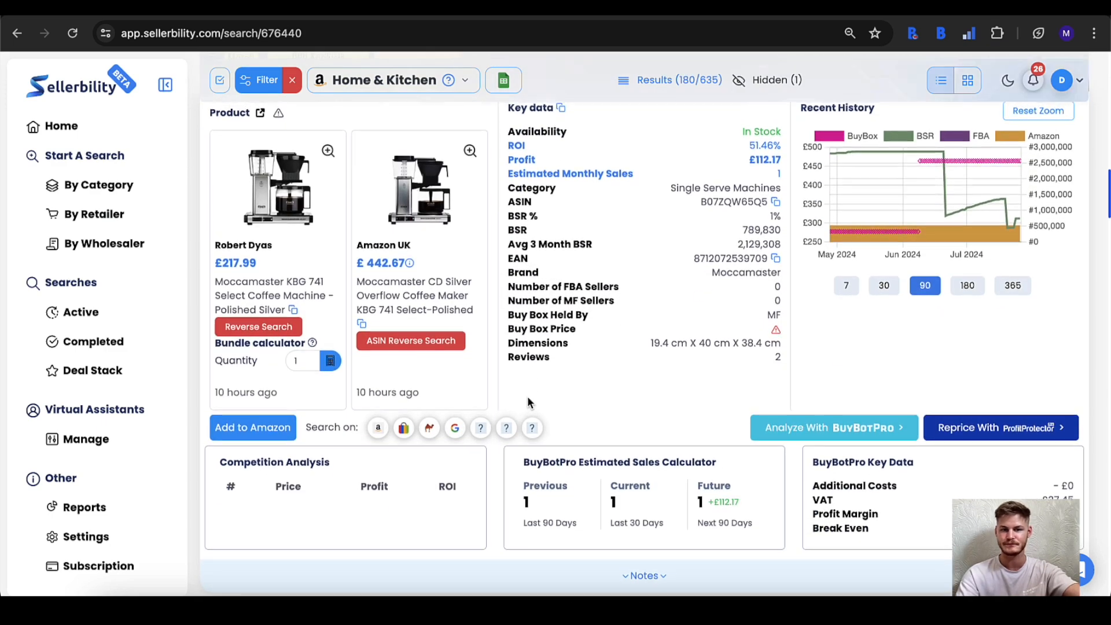
pyautogui.scroll(20, 526, 396)
# Filter the Home & Kitchen results to a minimum ROI of 20% and a minimum profit of £1.00.
pyautogui.click(251, 79)
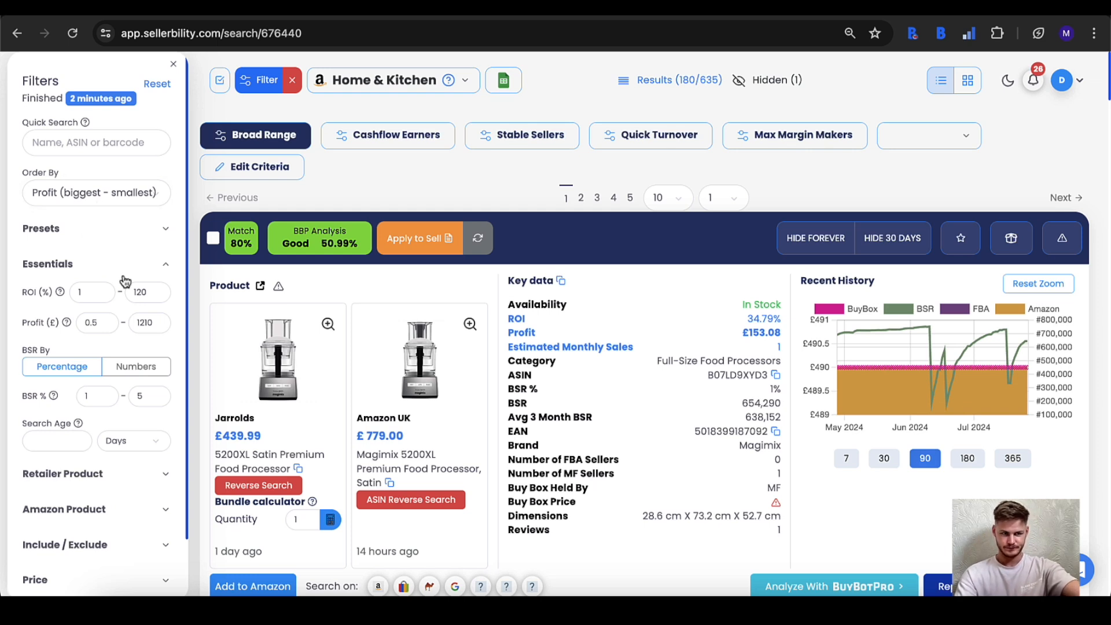
pyautogui.click(88, 292)
pyautogui.press('BackSpace')
pyautogui.write('20')
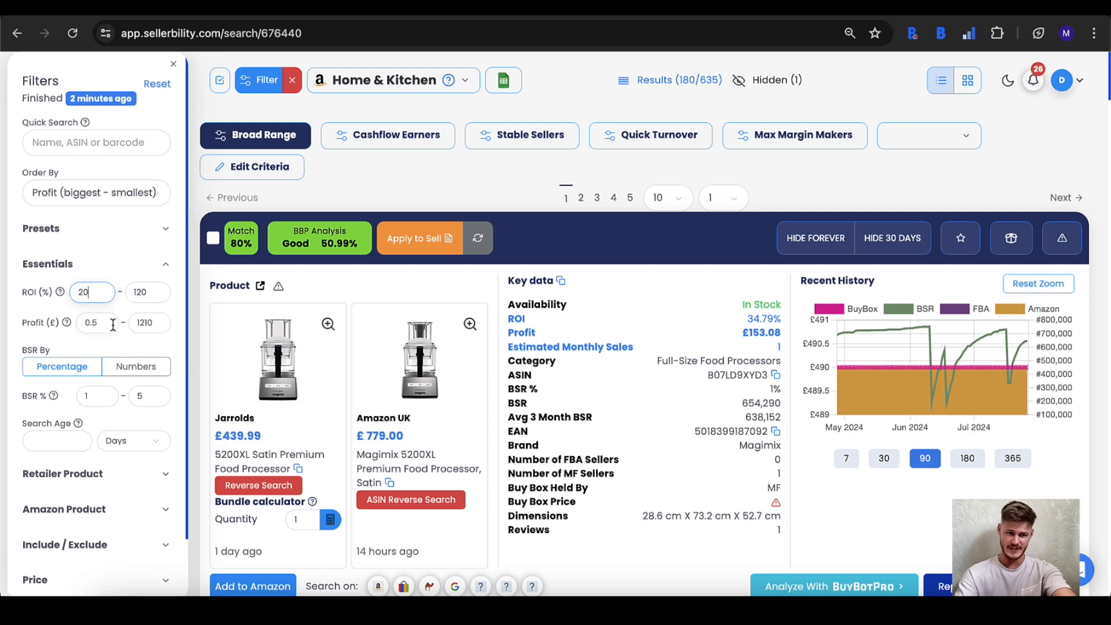
pyautogui.moveTo(111, 324); pyautogui.dragTo(54, 325)
pyautogui.write('1.00')
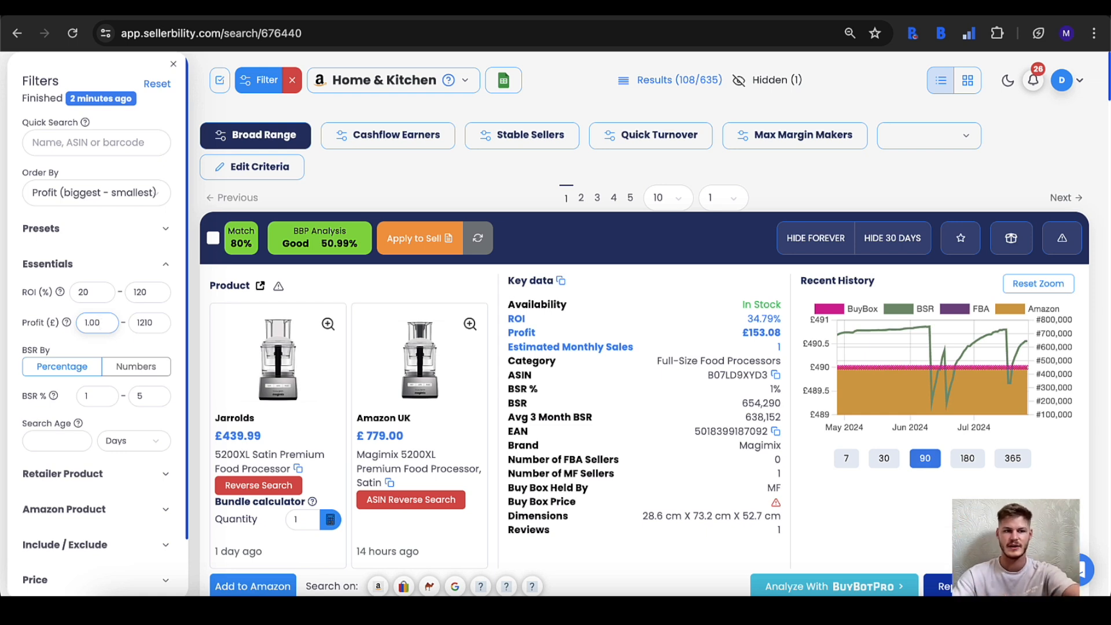
# Set the maximum BSR % to 10 and expand the Retailer Product filters.
pyautogui.click(157, 396)
pyautogui.press('BackSpace')
pyautogui.write('10')
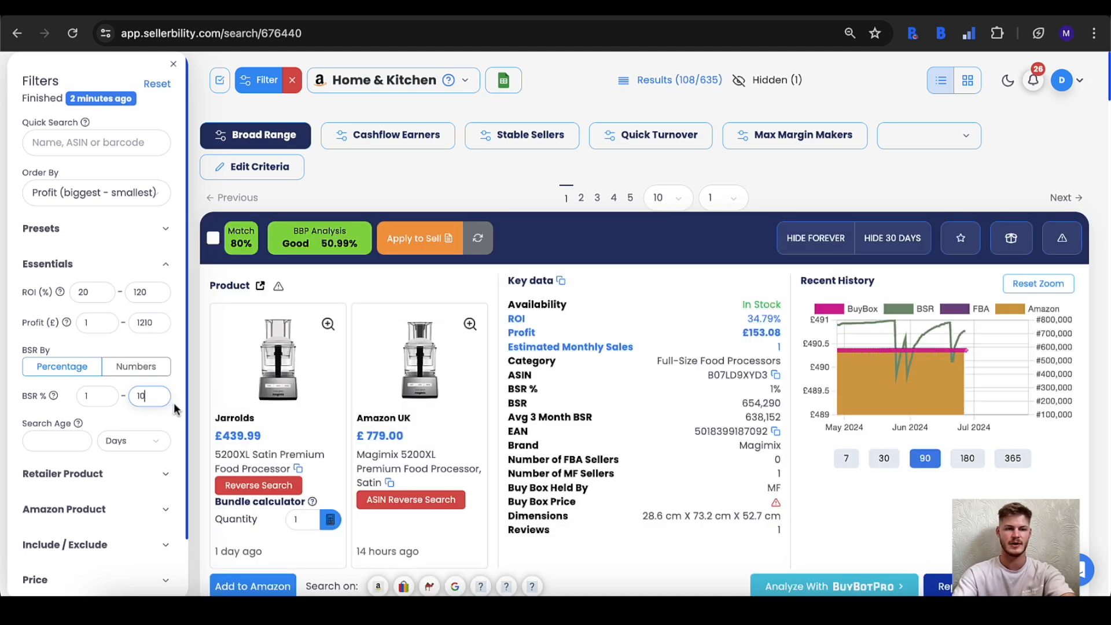
pyautogui.scroll(-2, 79, 488)
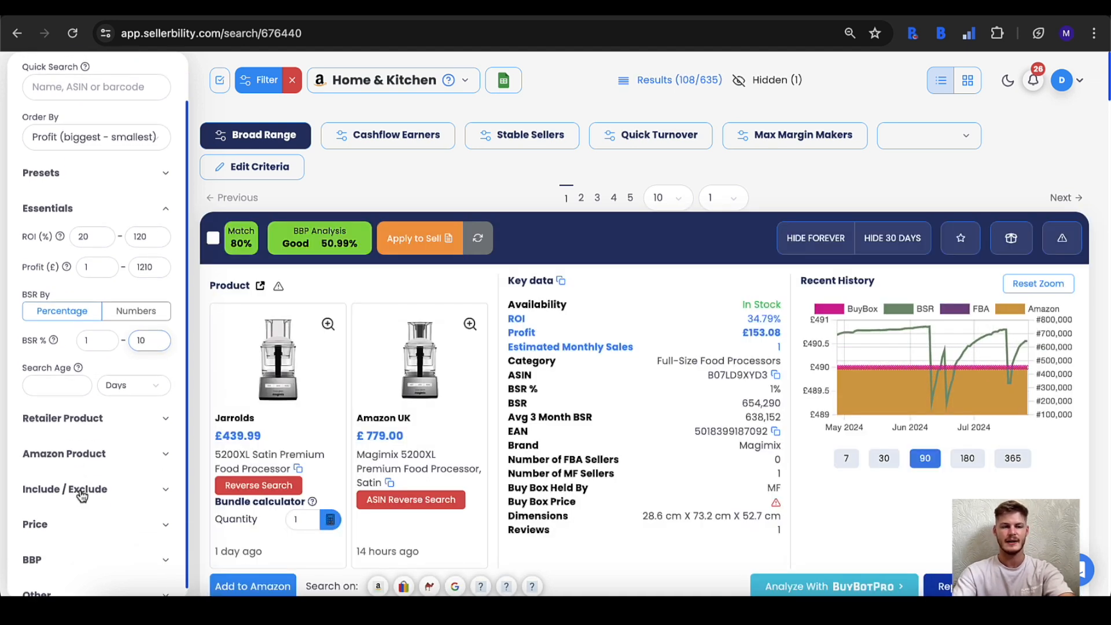
pyautogui.click(106, 408)
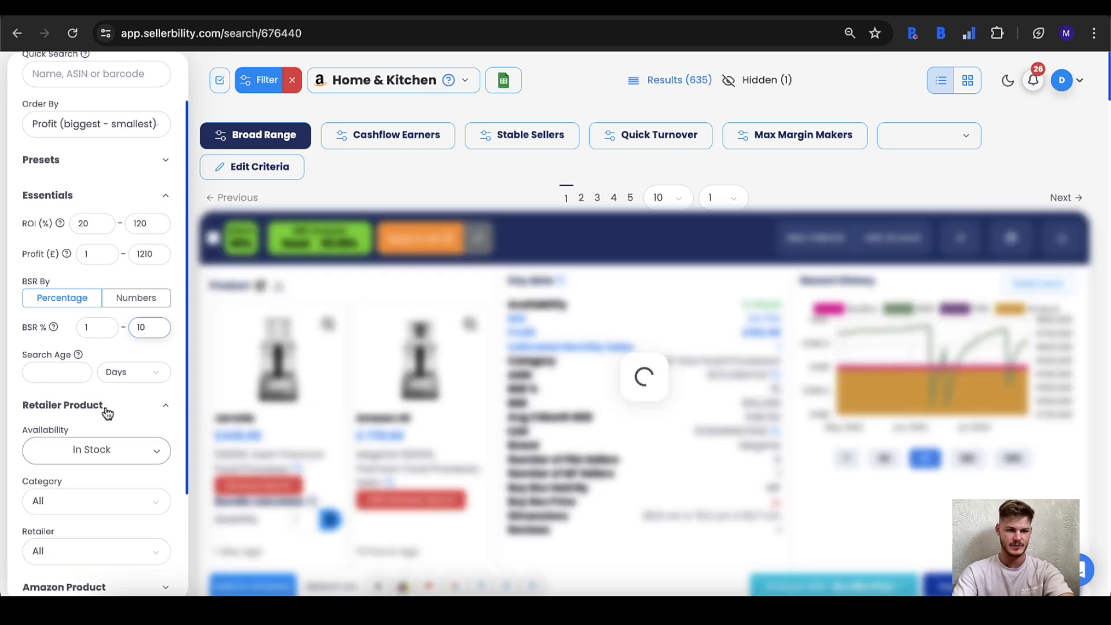
pyautogui.scroll(-5, 107, 412)
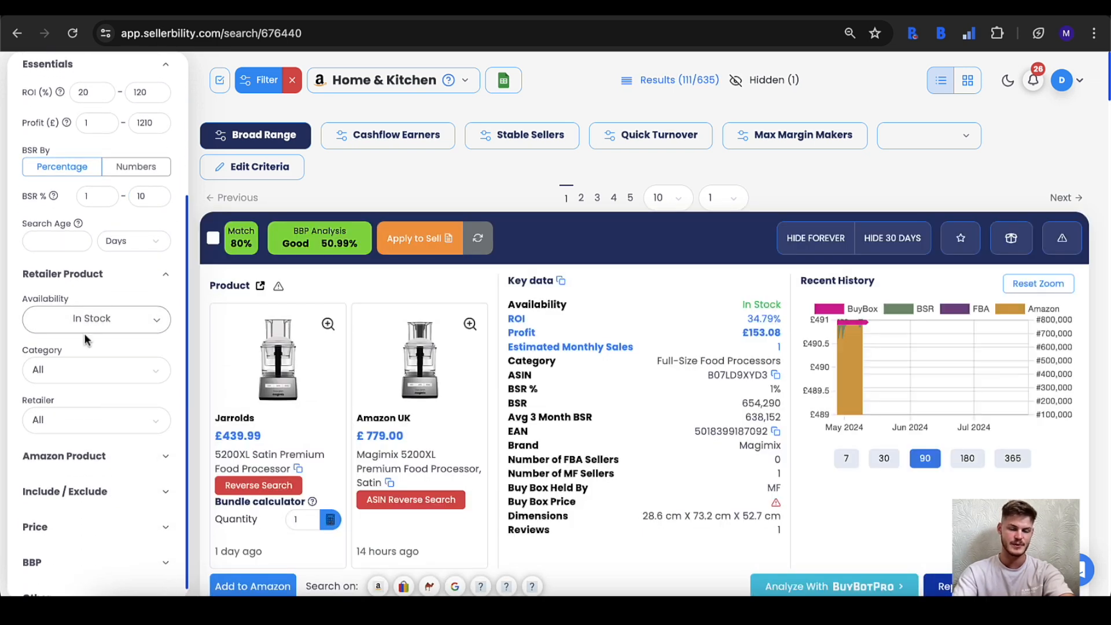
pyautogui.scroll(-1, 86, 338)
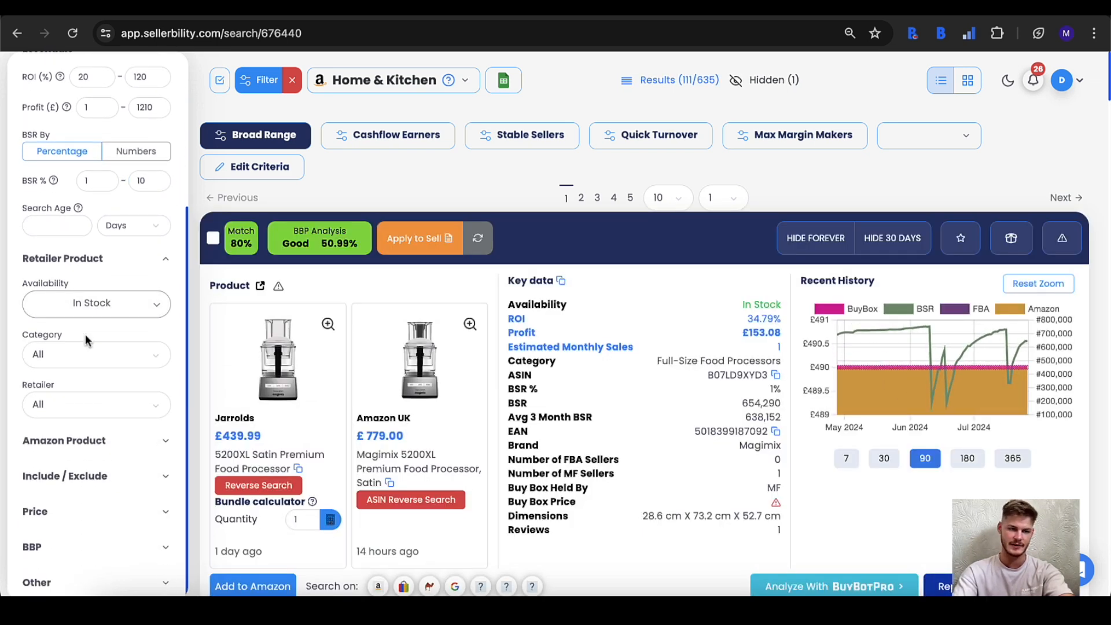
# Expand the Amazon Product filters and limit the number of sellers to 3–25.
pyautogui.click(134, 442)
pyautogui.scroll(-5, 133, 440)
pyautogui.click(115, 348)
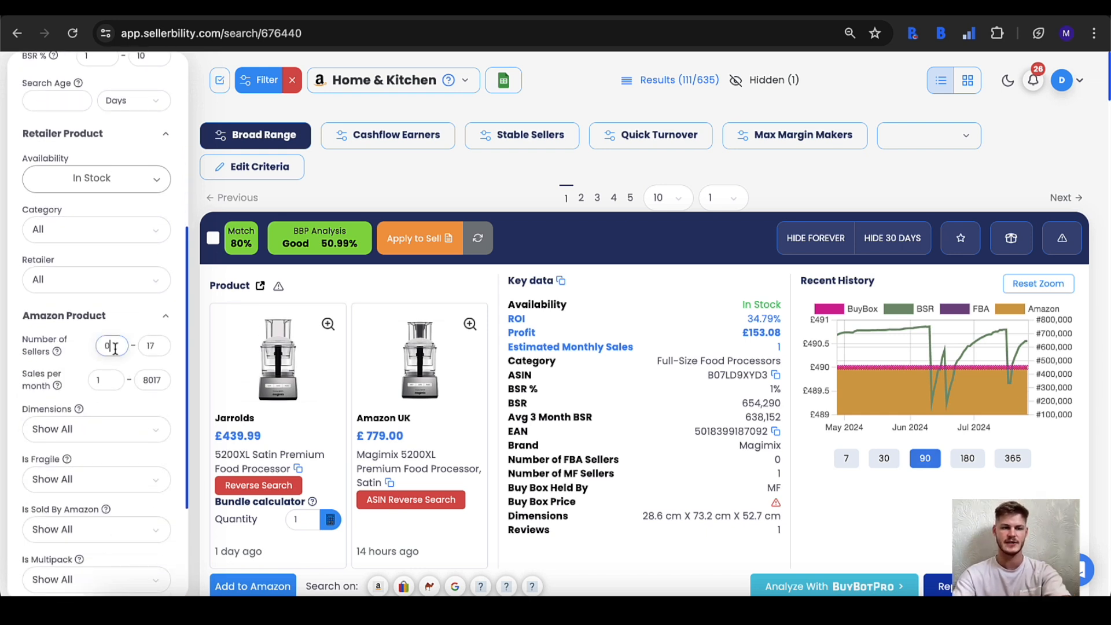
pyautogui.press('BackSpace')
pyautogui.write('3')
pyautogui.press('Tab')
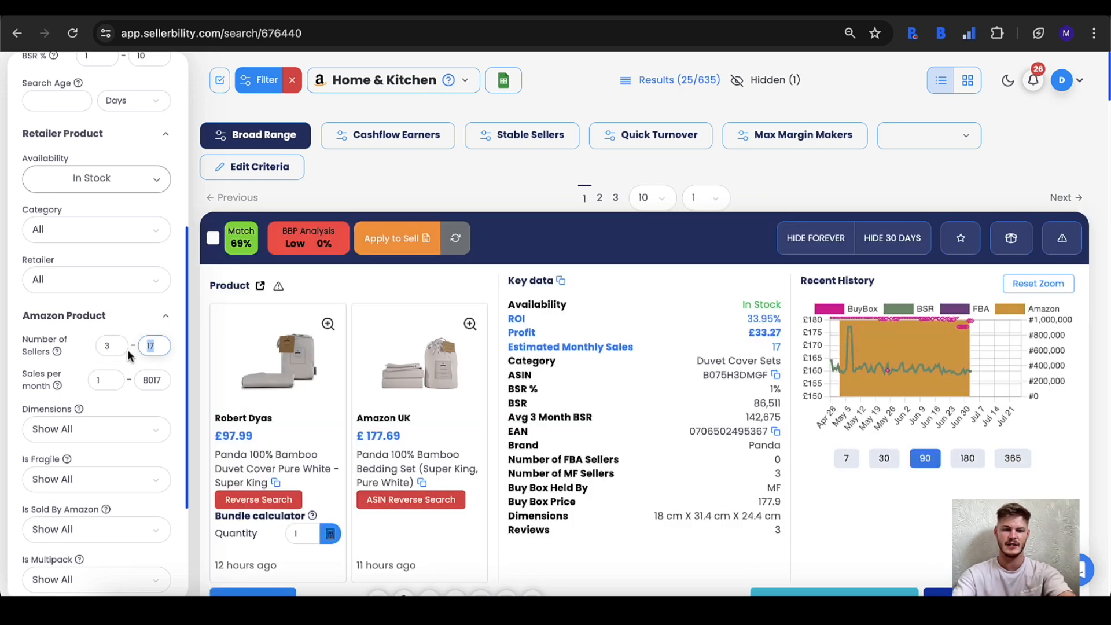
pyautogui.write('25')
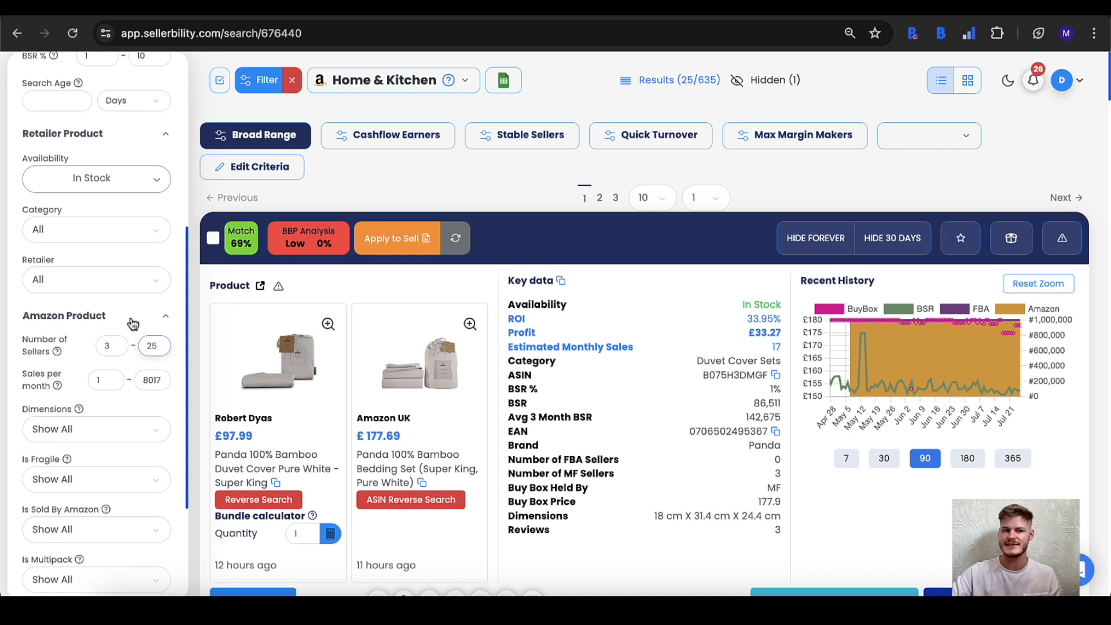
# Set the minimum sales per month to 20.
pyautogui.click(108, 380)
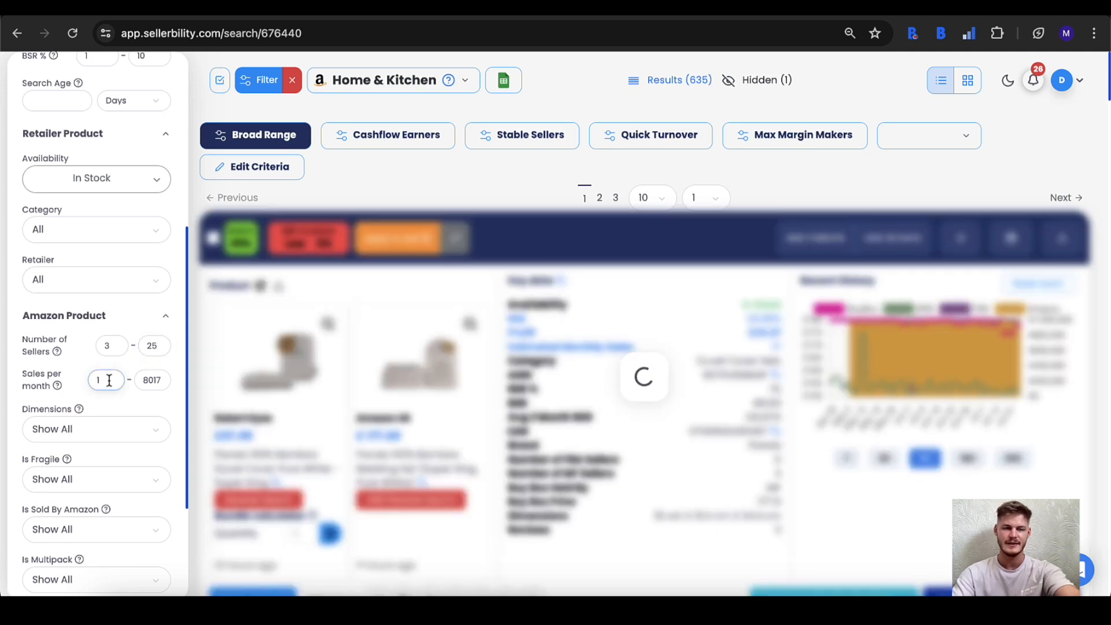
pyautogui.press('BackSpace')
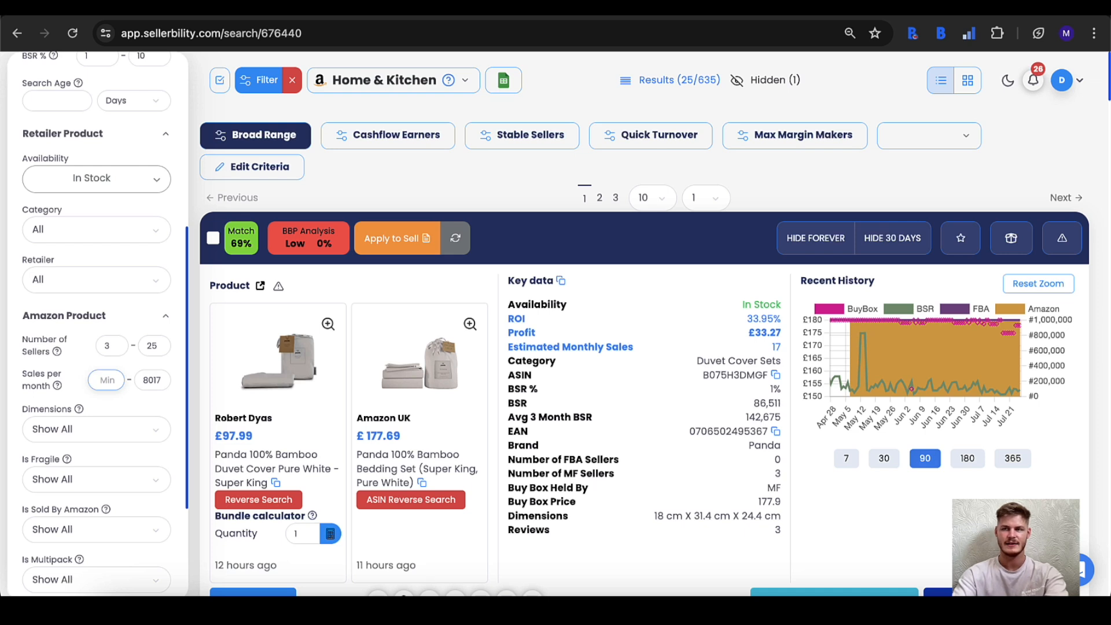
pyautogui.write('20')
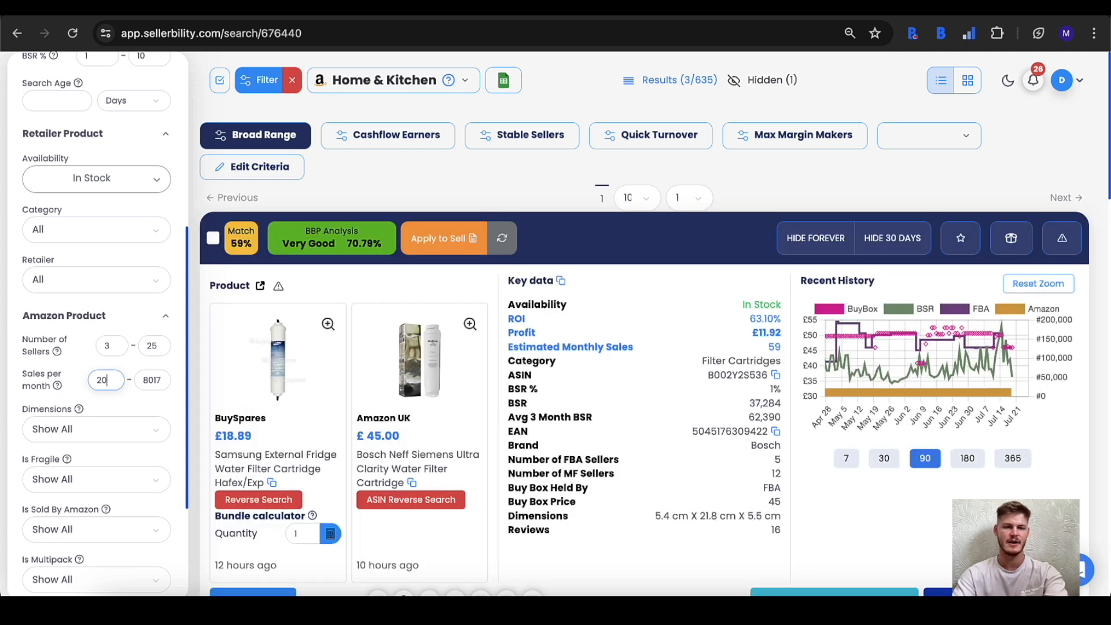
# Examine the choices offered by the Dimensions and Is Sold By Amazon filters, leaving both on Show All.
pyautogui.scroll(-1, 97, 348)
pyautogui.click(93, 364)
pyautogui.click(93, 364)
pyautogui.scroll(-2, 104, 399)
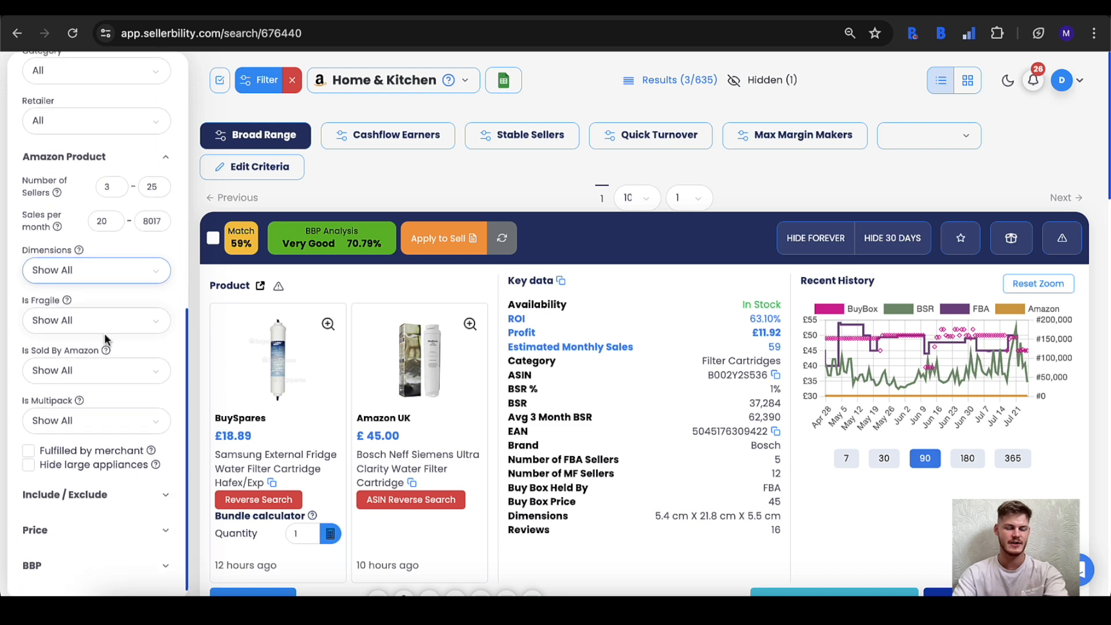
pyautogui.click(111, 384)
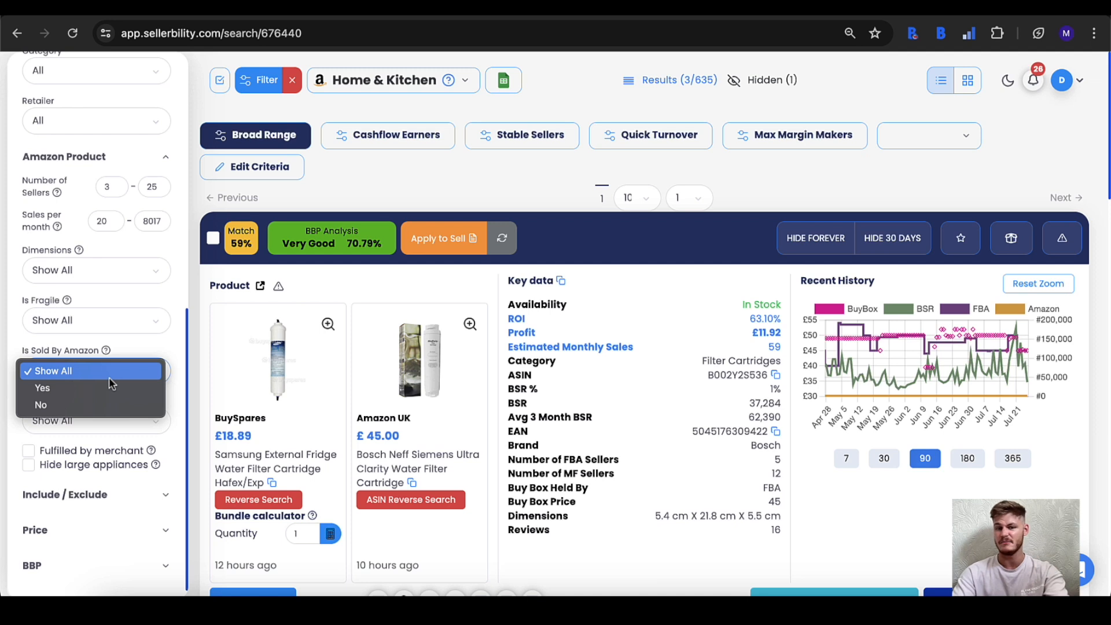
pyautogui.click(127, 342)
pyautogui.scroll(-1, 127, 340)
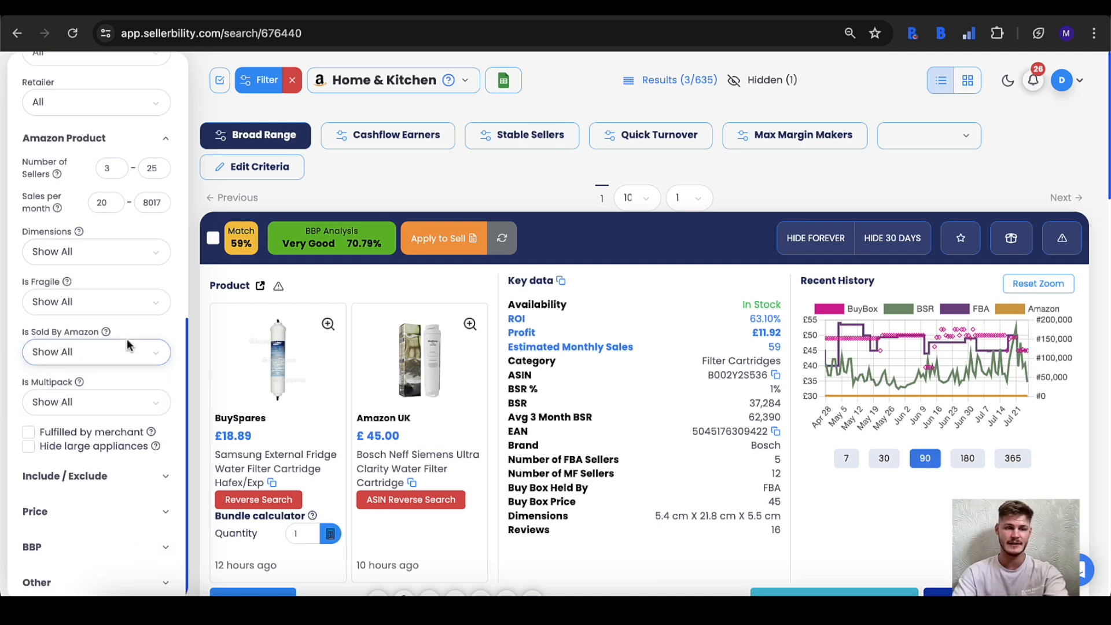
pyautogui.click(116, 355)
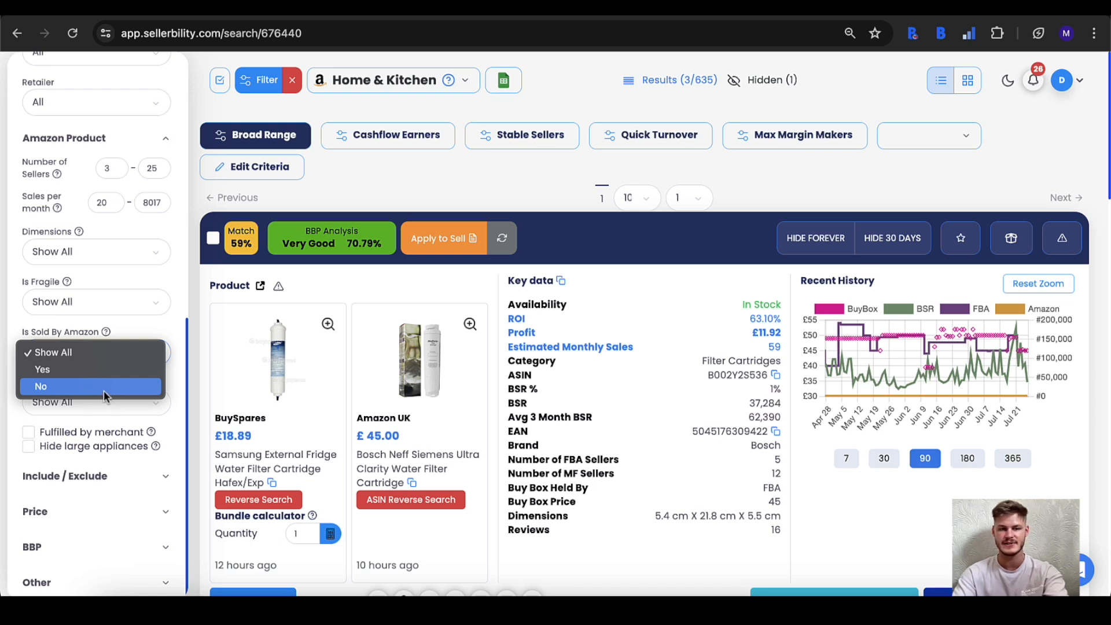
pyautogui.click(145, 334)
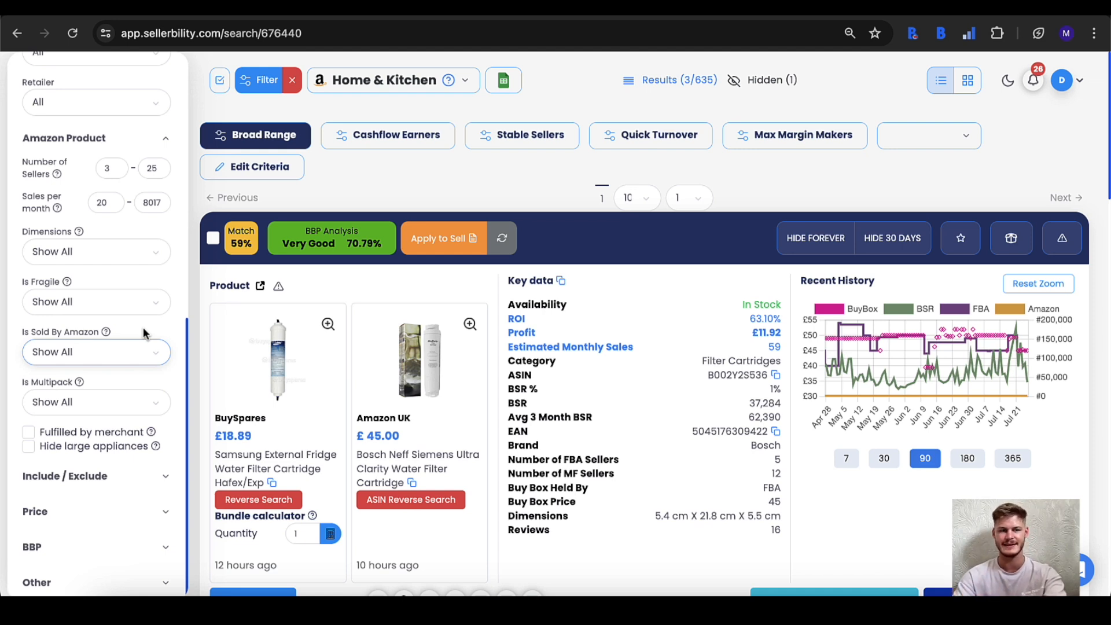
pyautogui.click(122, 350)
pyautogui.click(136, 322)
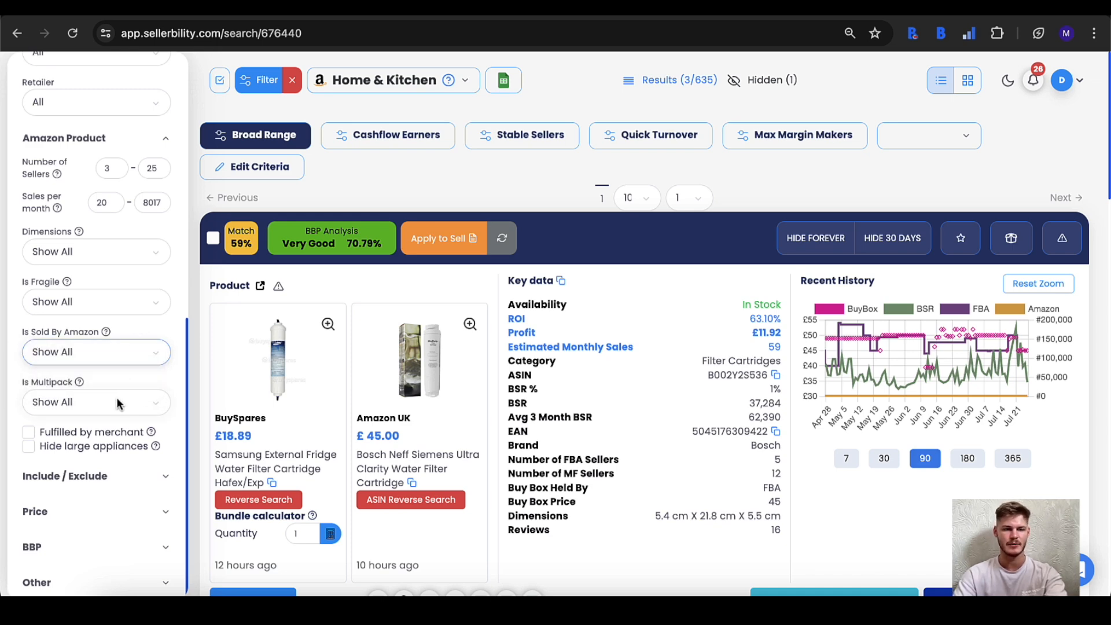
pyautogui.scroll(-1, 118, 403)
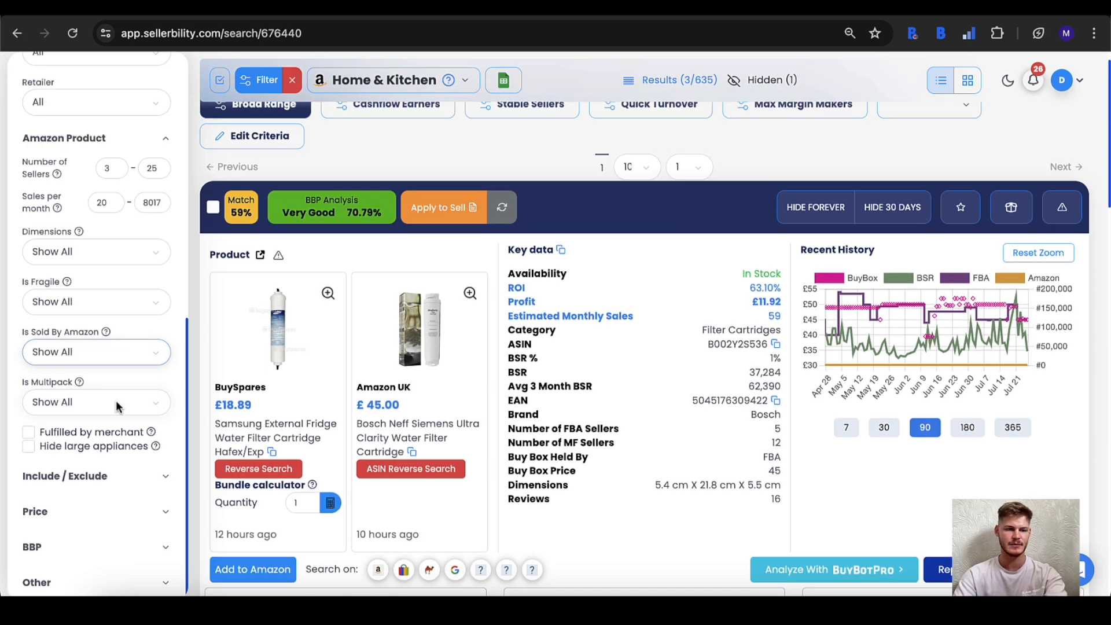
# View the Include / Exclude word filters, then collapse that section again.
pyautogui.click(126, 488)
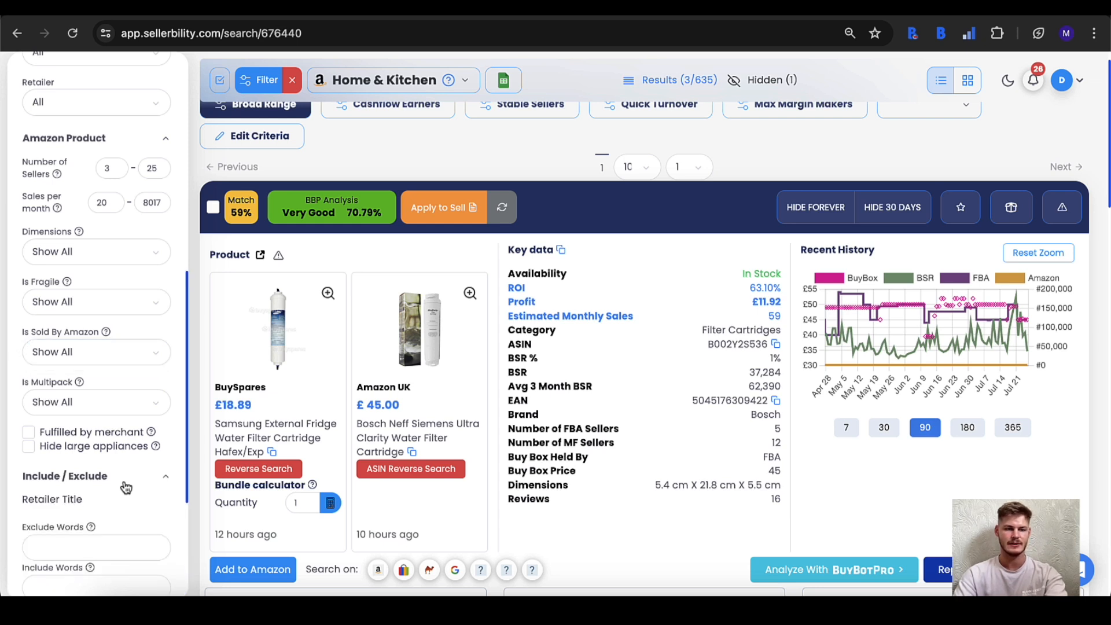
pyautogui.scroll(-3, 126, 488)
pyautogui.click(116, 292)
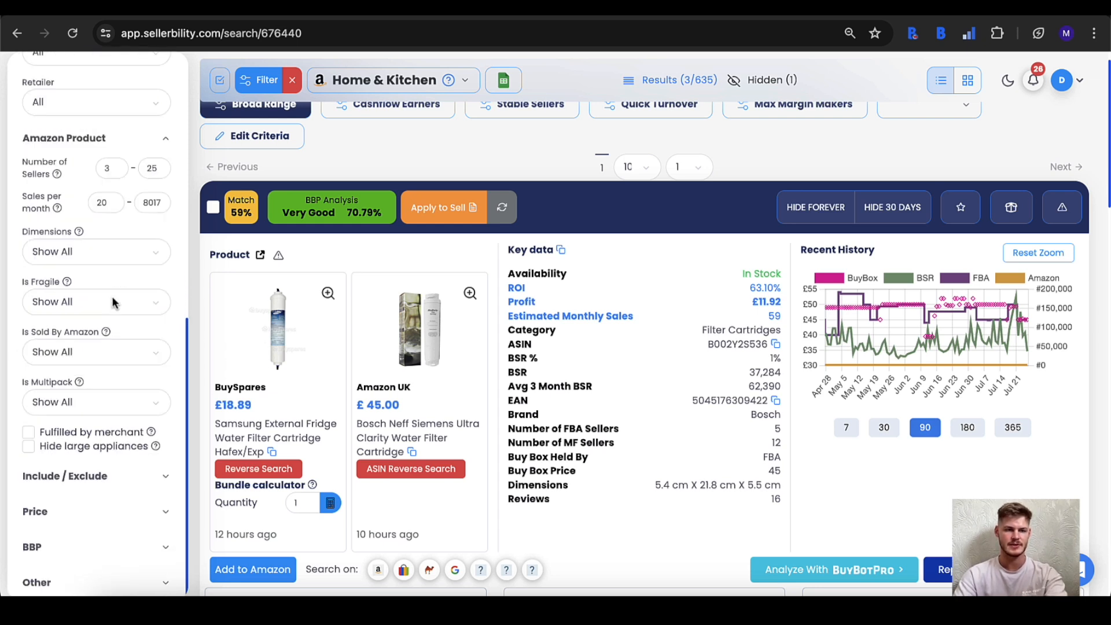
# Expand the Price filters and set the maximum unit cost to 150.
pyautogui.click(116, 514)
pyautogui.scroll(-3, 116, 516)
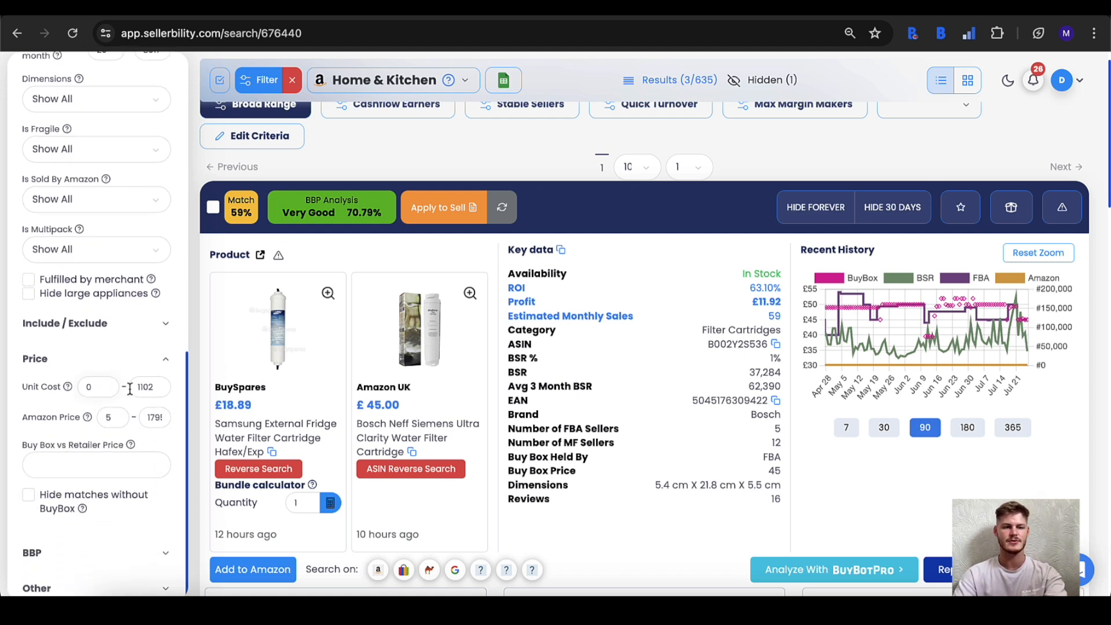
pyautogui.moveTo(160, 387); pyautogui.dragTo(127, 388)
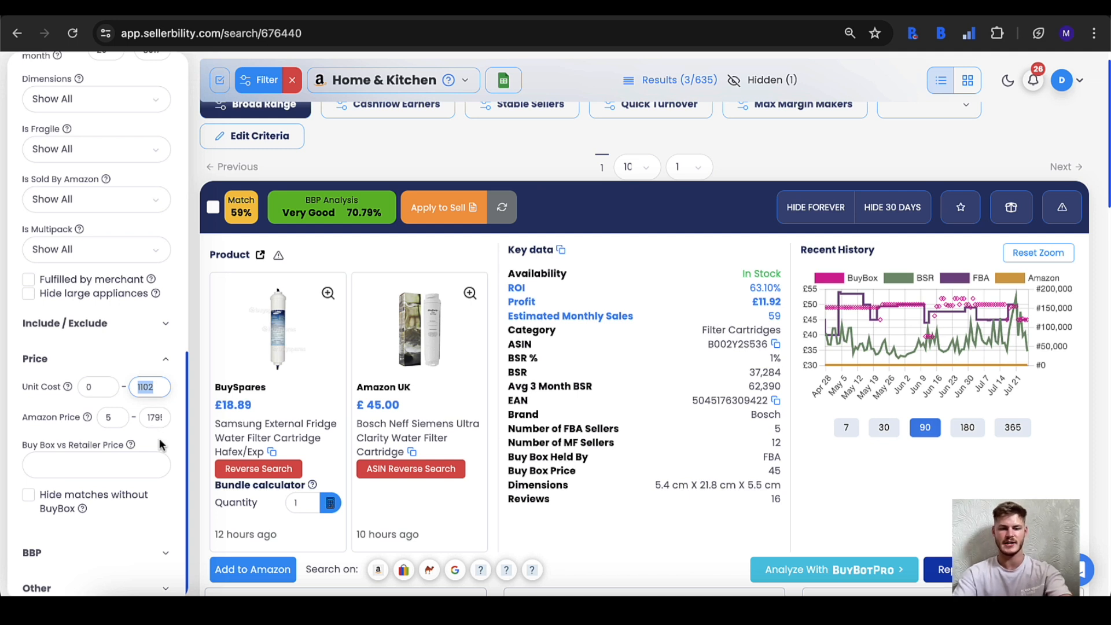
pyautogui.write('150')
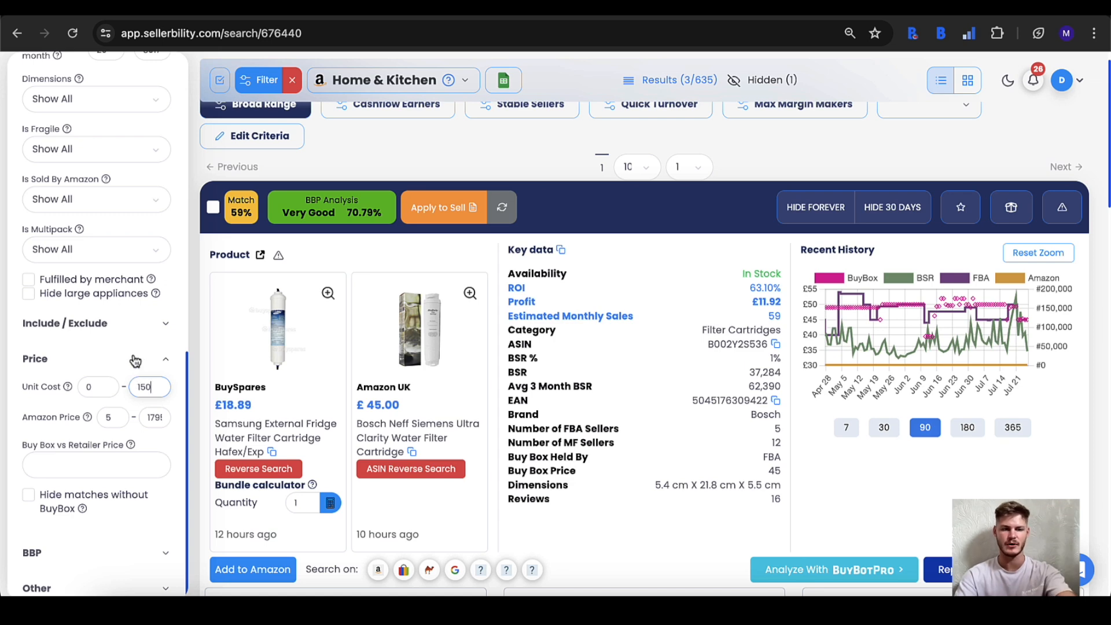
pyautogui.press('Return')
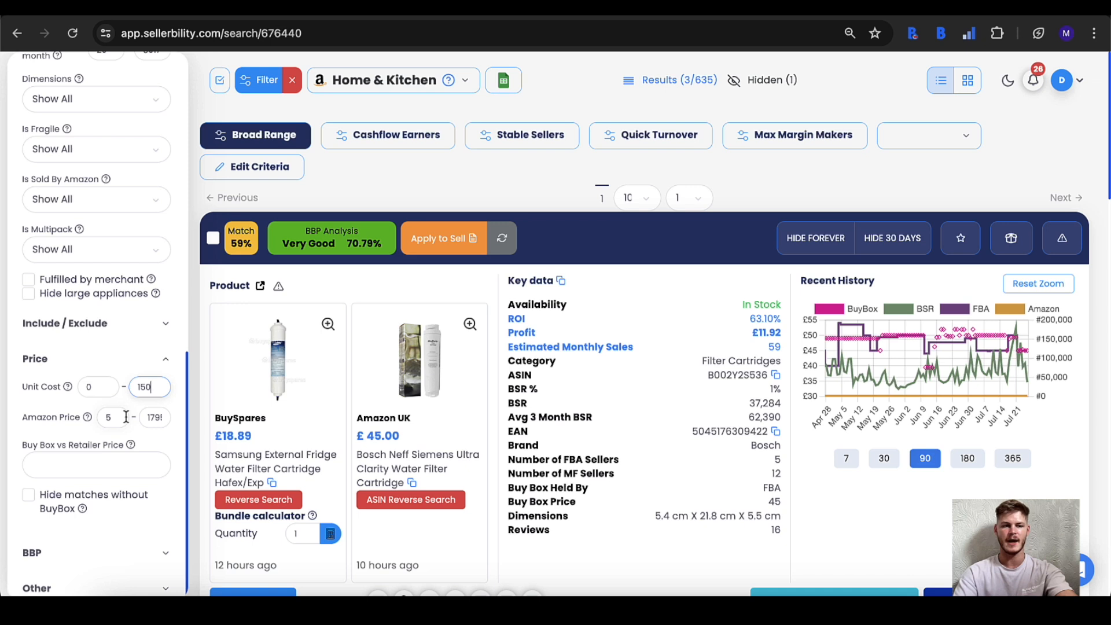
# Collapse the Price filters, expand the Other section and examine the choices offered by the Eligibility filter.
pyautogui.moveTo(89, 419)
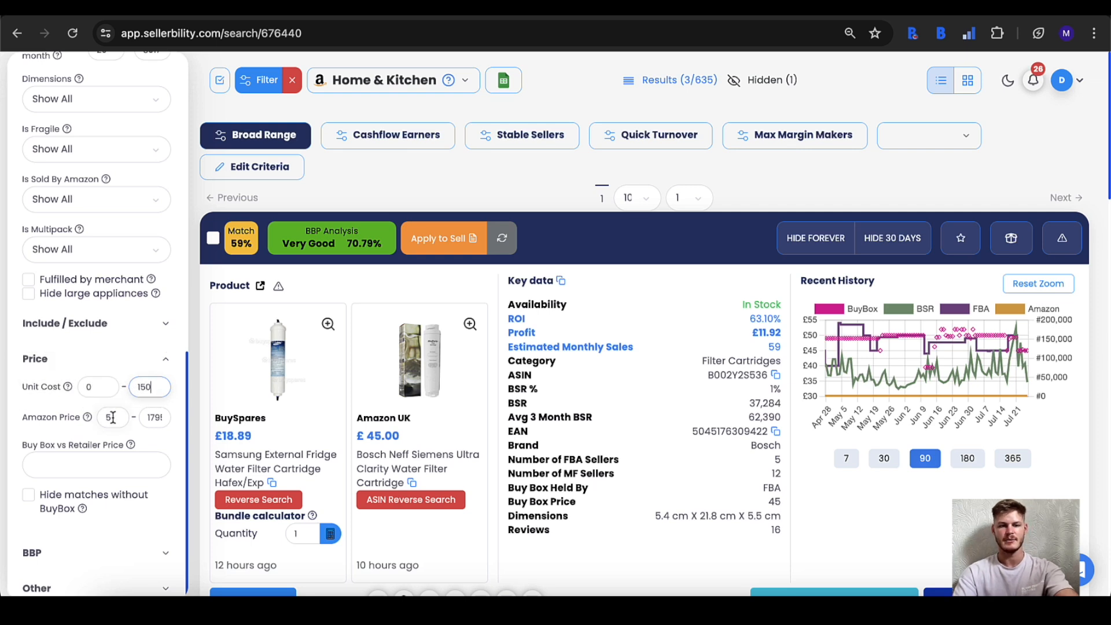
pyautogui.scroll(-1, 114, 417)
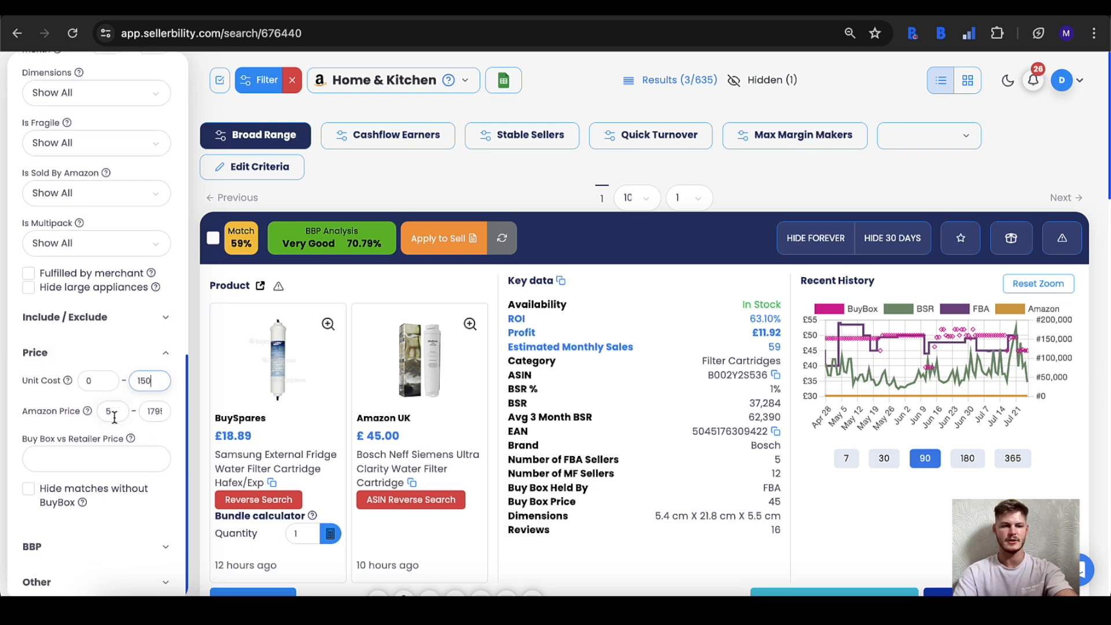
pyautogui.click(166, 355)
pyautogui.scroll(-1, 126, 521)
pyautogui.click(129, 584)
pyautogui.scroll(-3, 129, 585)
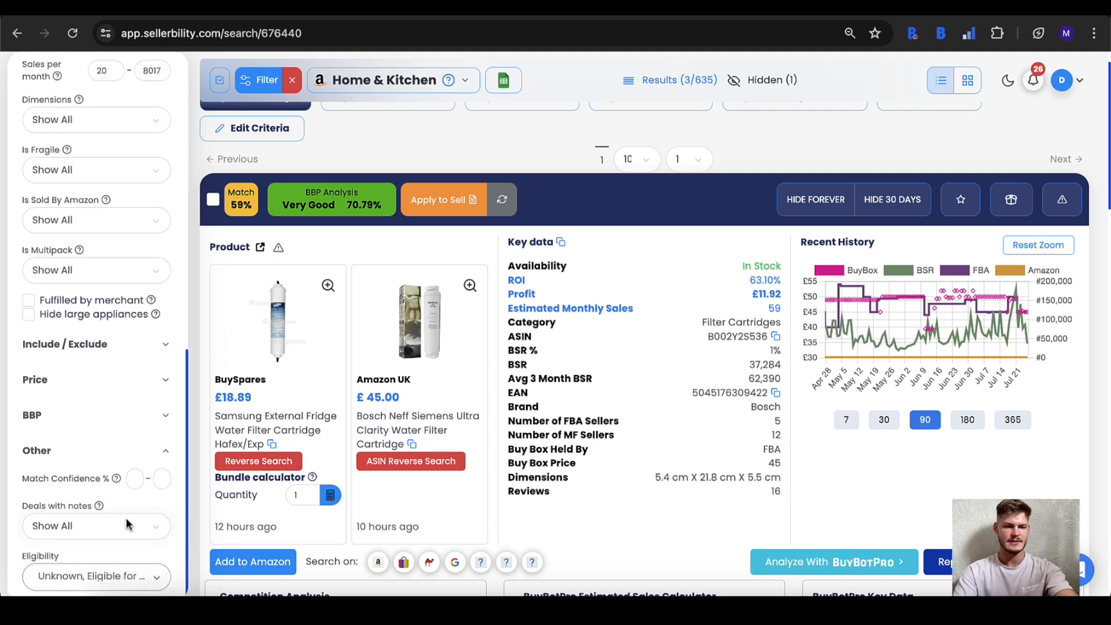
pyautogui.click(120, 572)
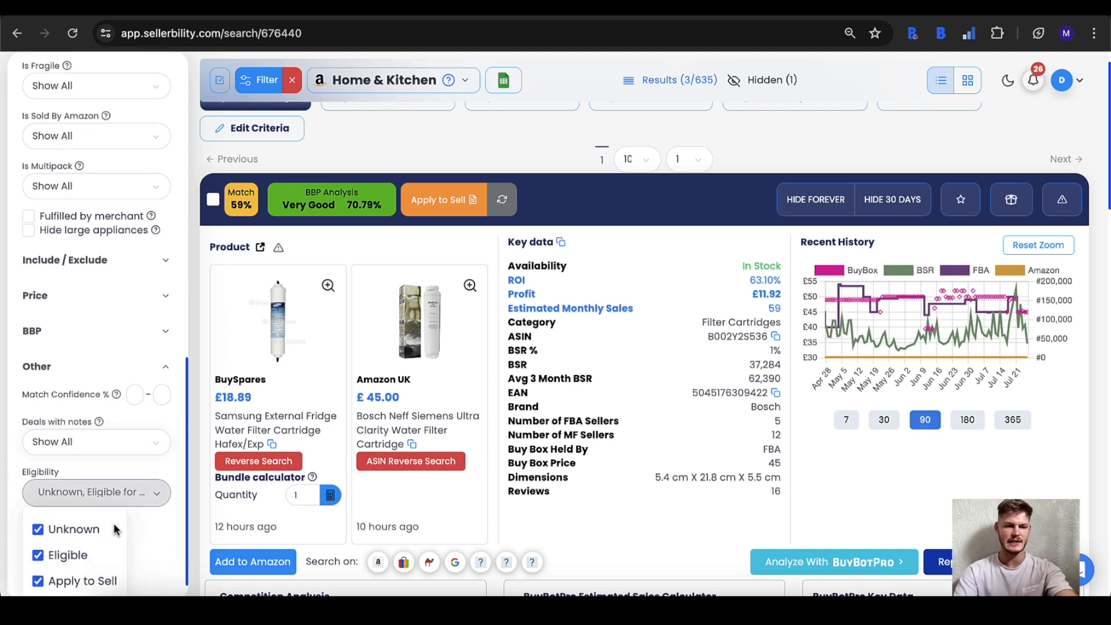
pyautogui.click(138, 479)
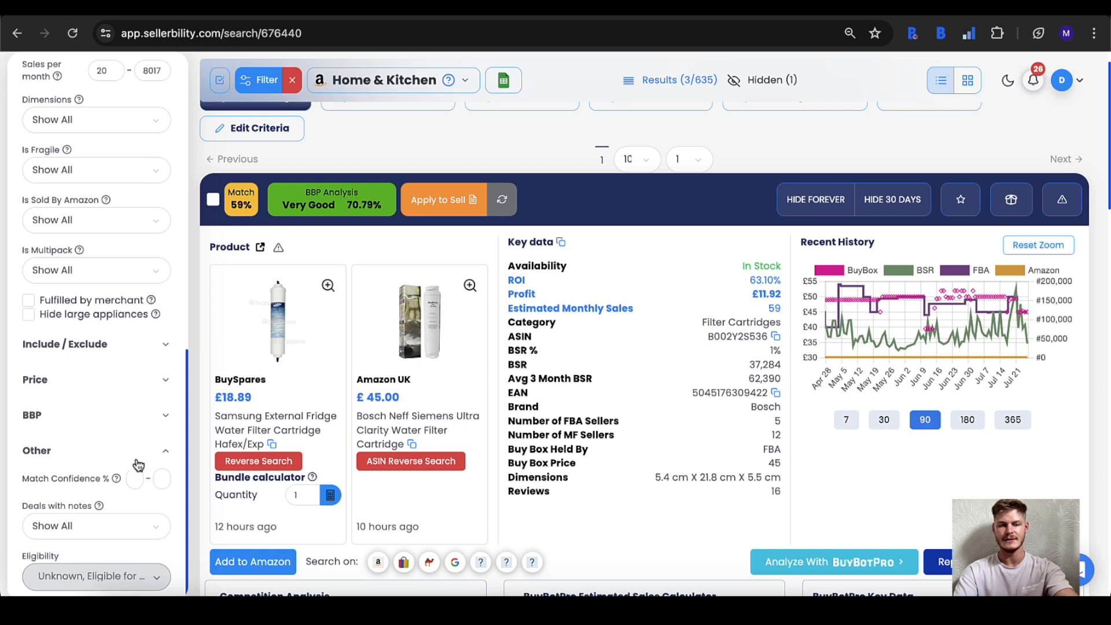
# Save the current filter settings as a new preset named Testing and close the filters.
pyautogui.scroll(10, 138, 463)
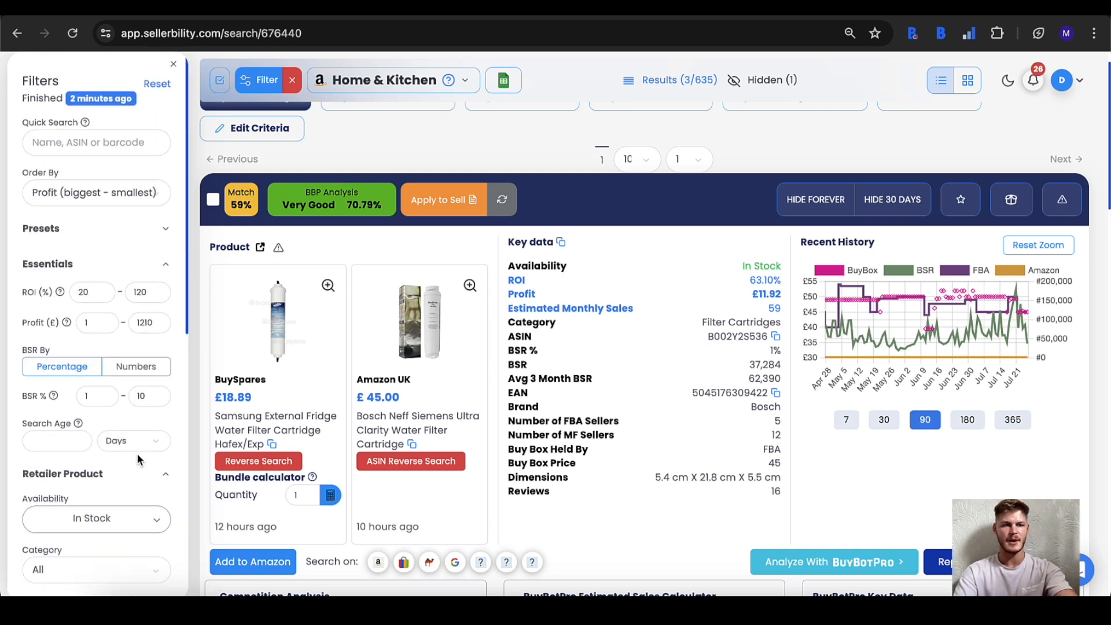
pyautogui.click(129, 228)
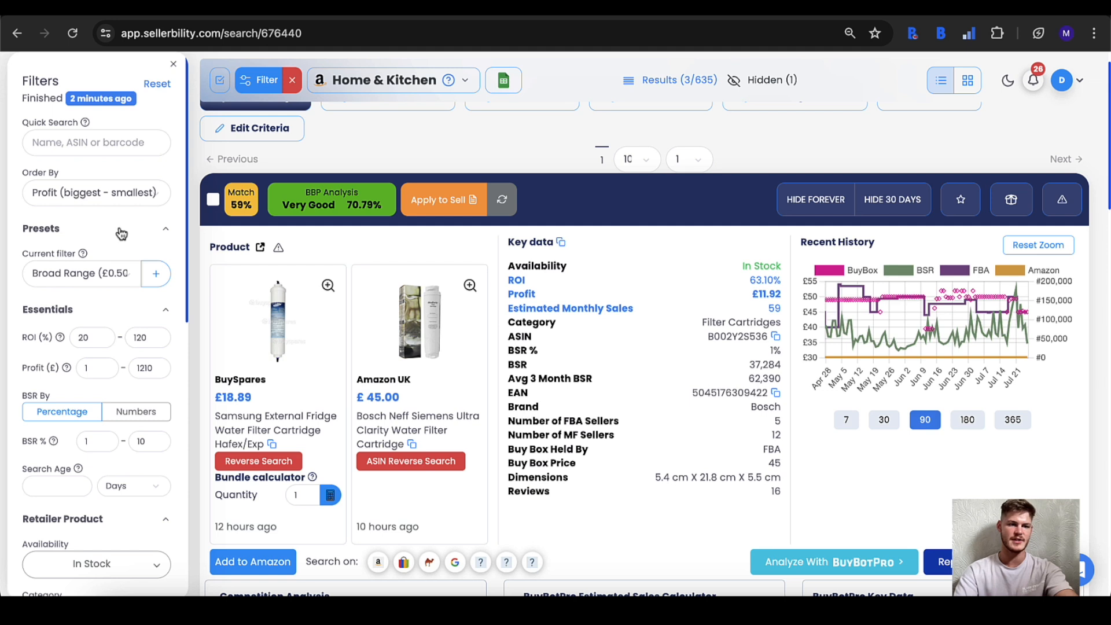
pyautogui.click(161, 276)
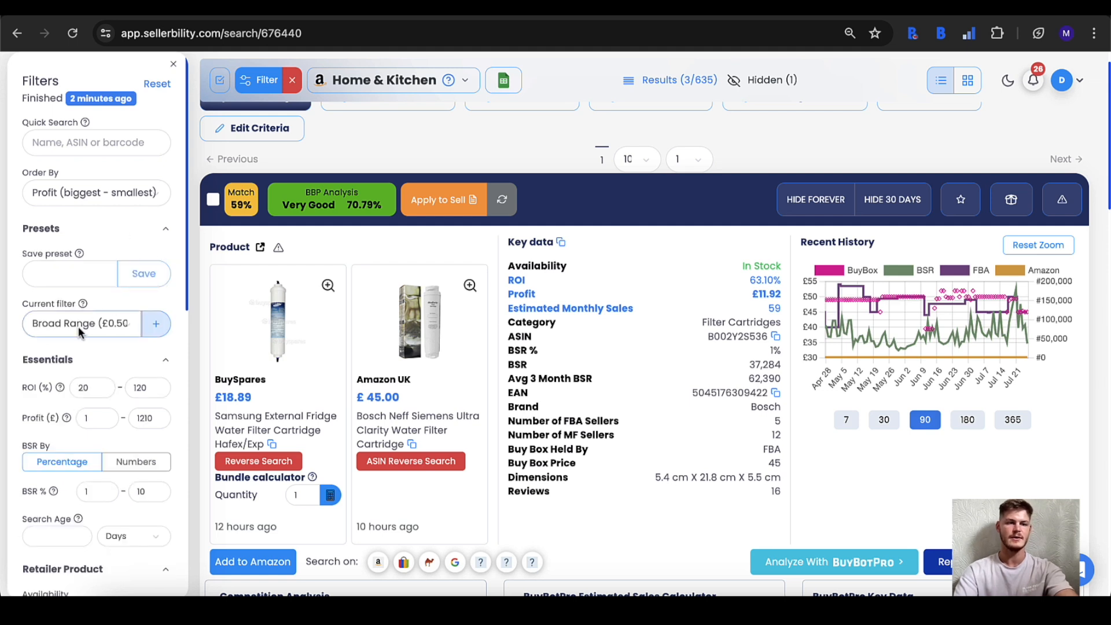
pyautogui.click(66, 279)
pyautogui.write('Te')
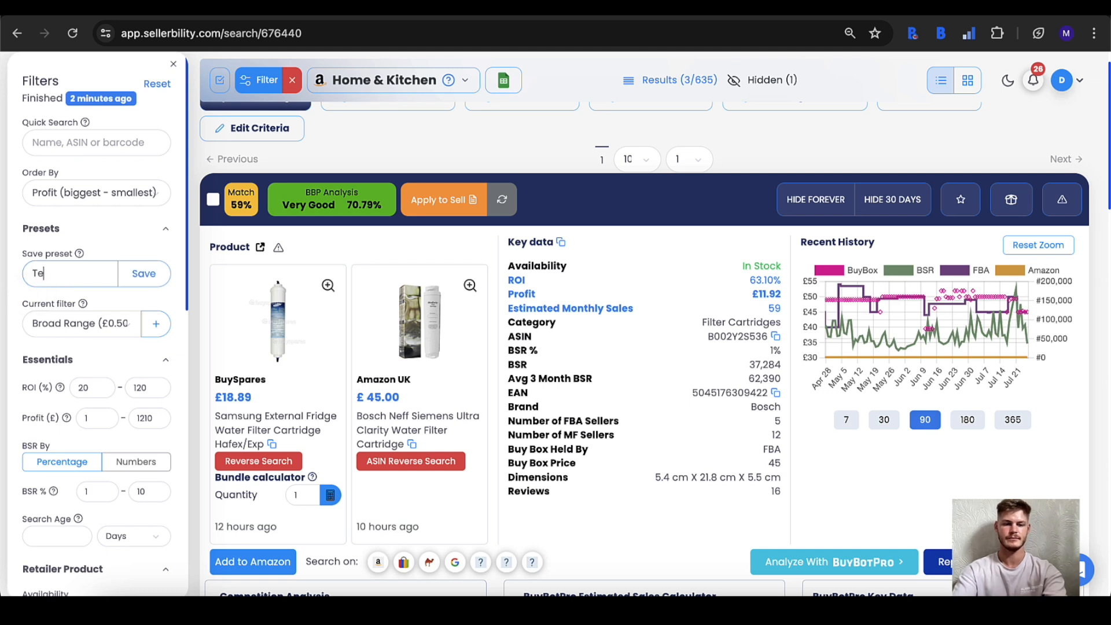
pyautogui.write('stuing')
pyautogui.press('BackSpace')
pyautogui.press('BackSpace')
pyautogui.press('BackSpace')
pyautogui.write('uing')
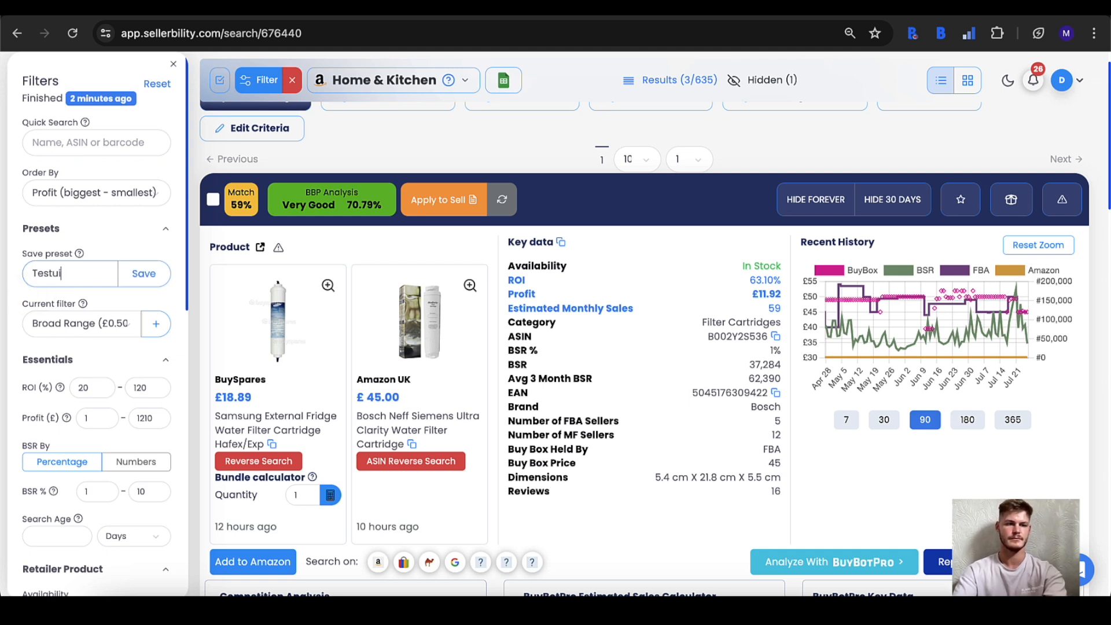
pyautogui.press('BackSpace')
pyautogui.press('BackSpace')
pyautogui.press('BackSpace')
pyautogui.press('BackSpace')
pyautogui.write('ing')
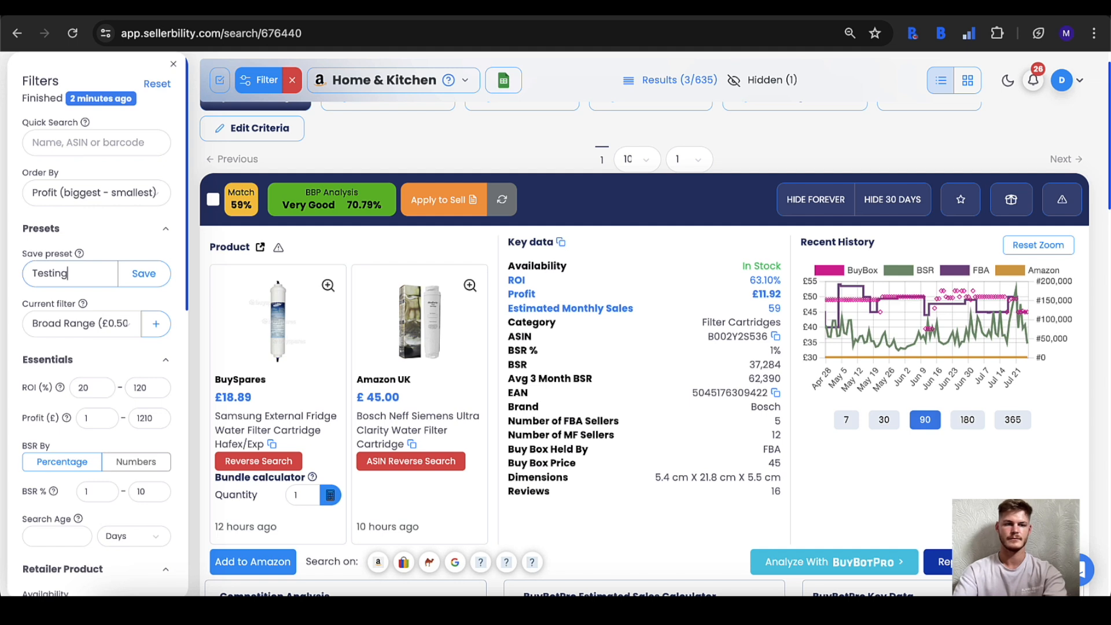
pyautogui.click(132, 271)
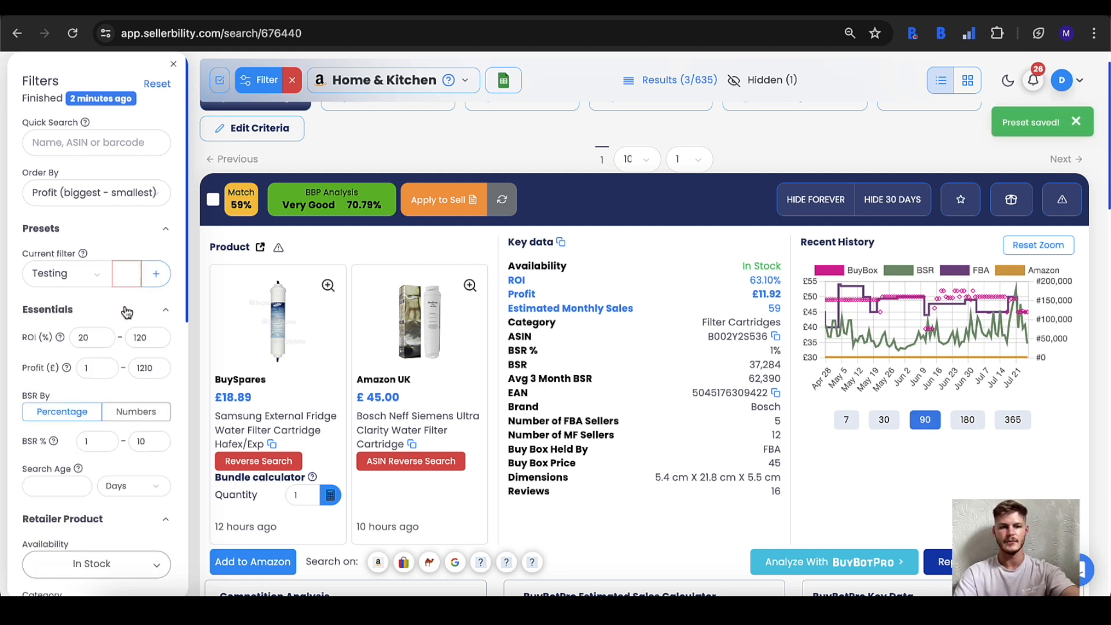
pyautogui.click(173, 64)
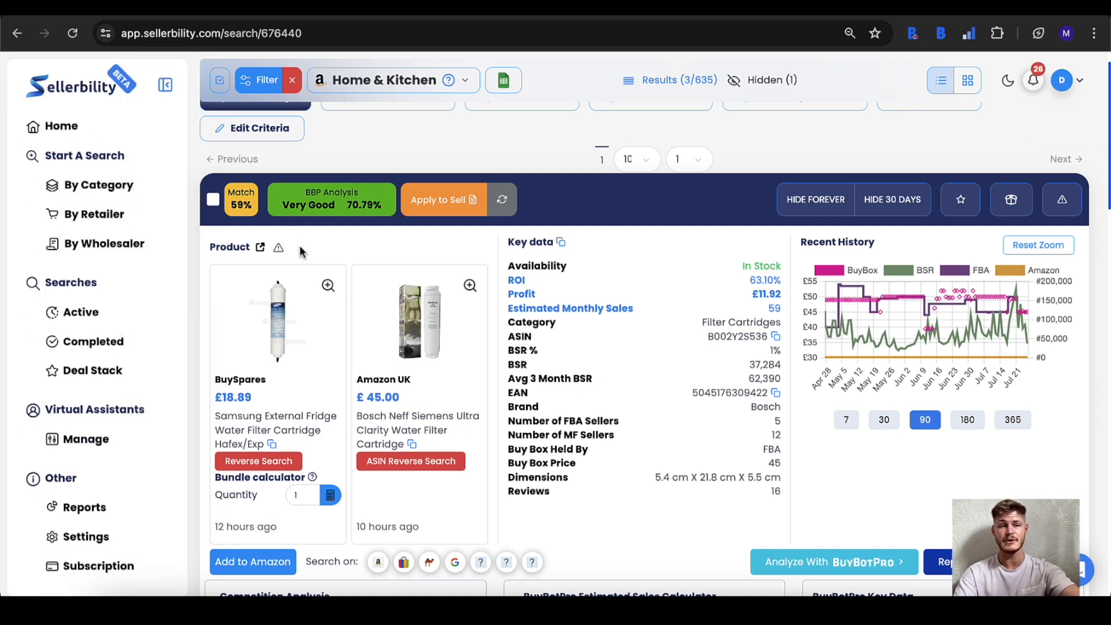
# Examine the Daler-Rowney paintbrush deal's key data, recent history, competition analysis and estimated sales.
pyautogui.moveTo(320, 307)
pyautogui.scroll(3, 320, 307)
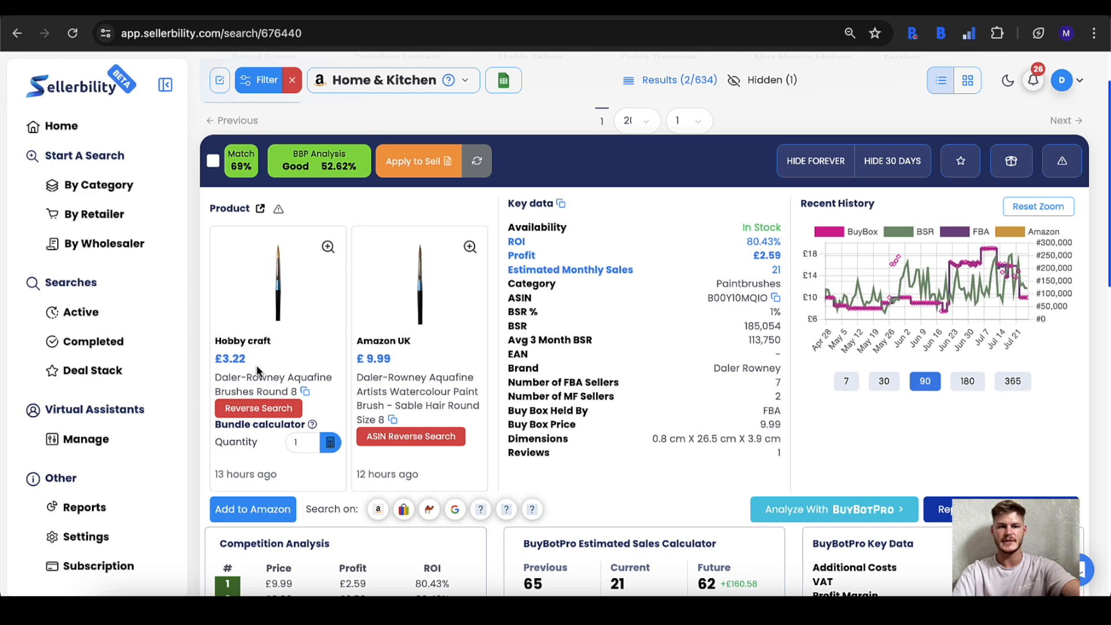
pyautogui.scroll(-1, 616, 376)
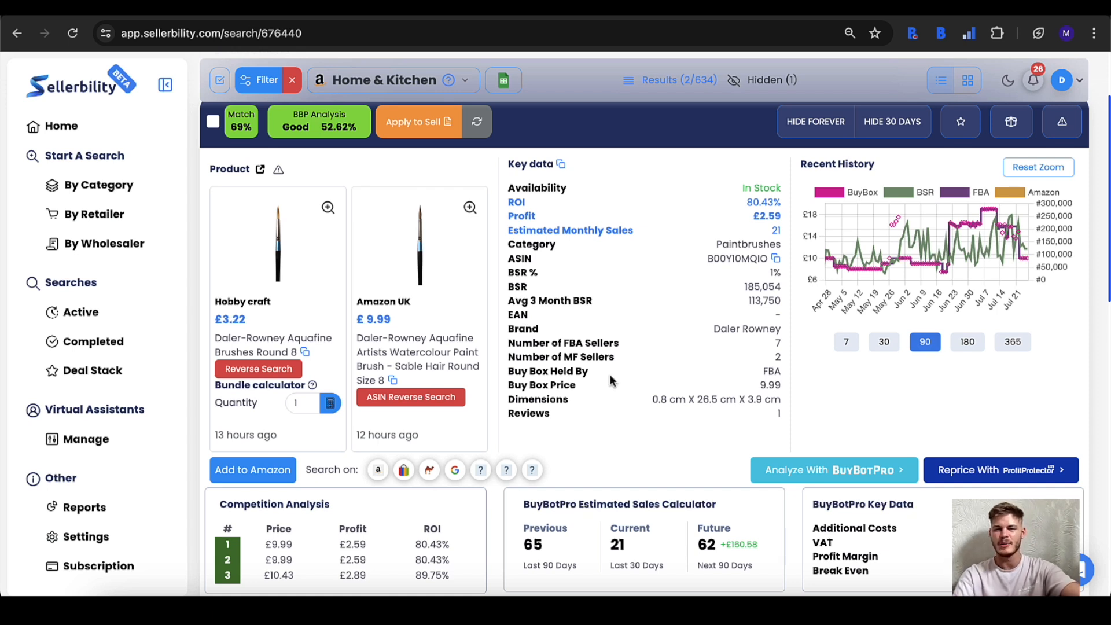
pyautogui.scroll(-7, 612, 380)
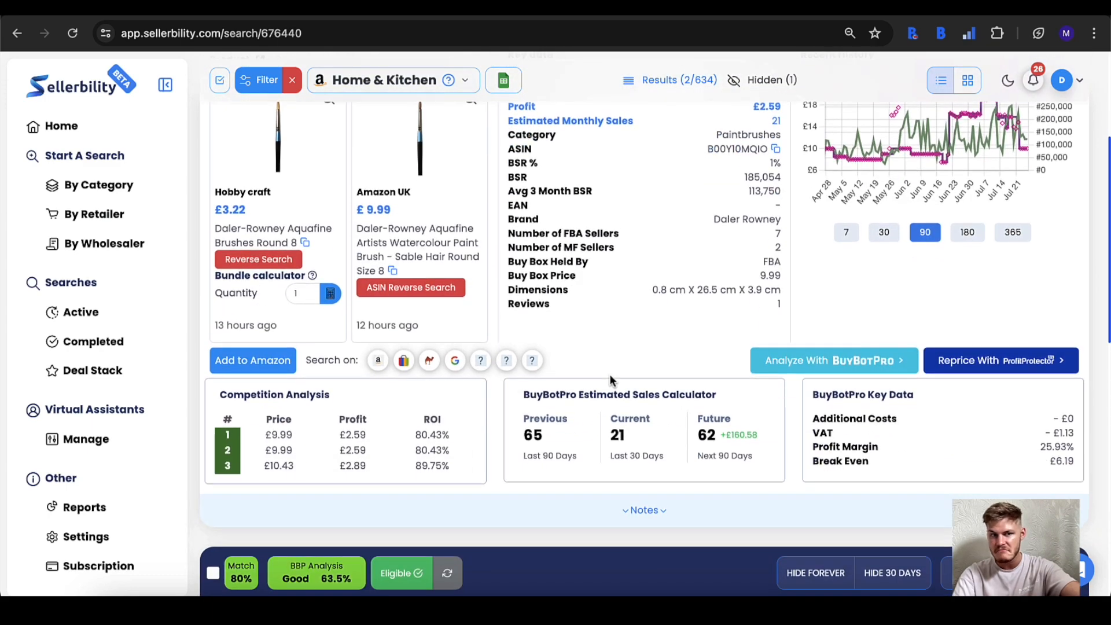
pyautogui.scroll(1, 610, 380)
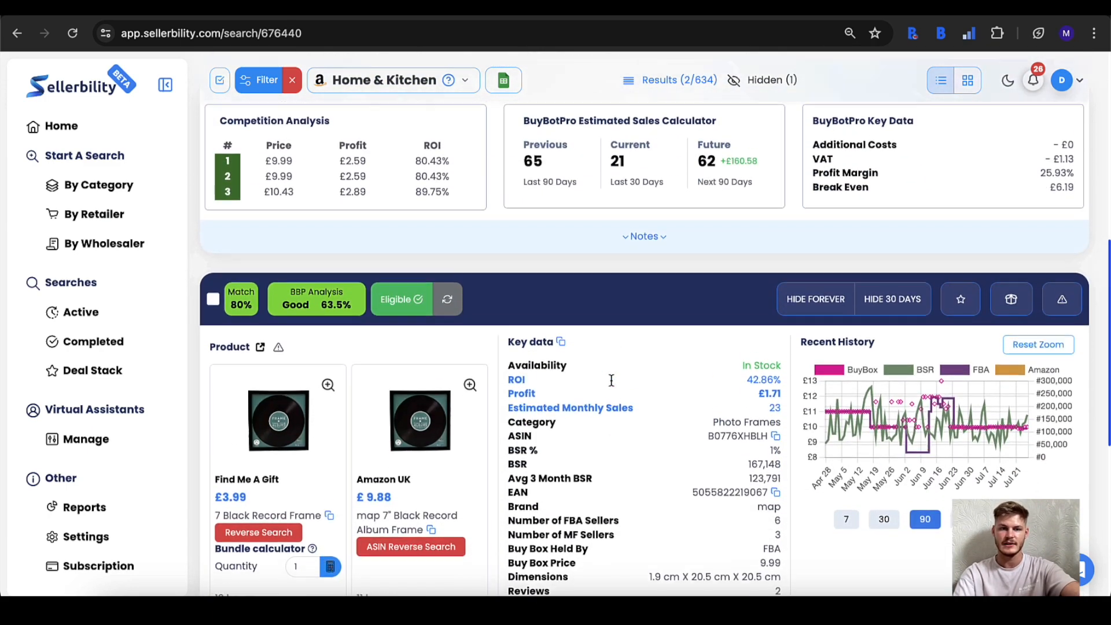
pyautogui.scroll(5, 604, 367)
pyautogui.scroll(-7, 602, 357)
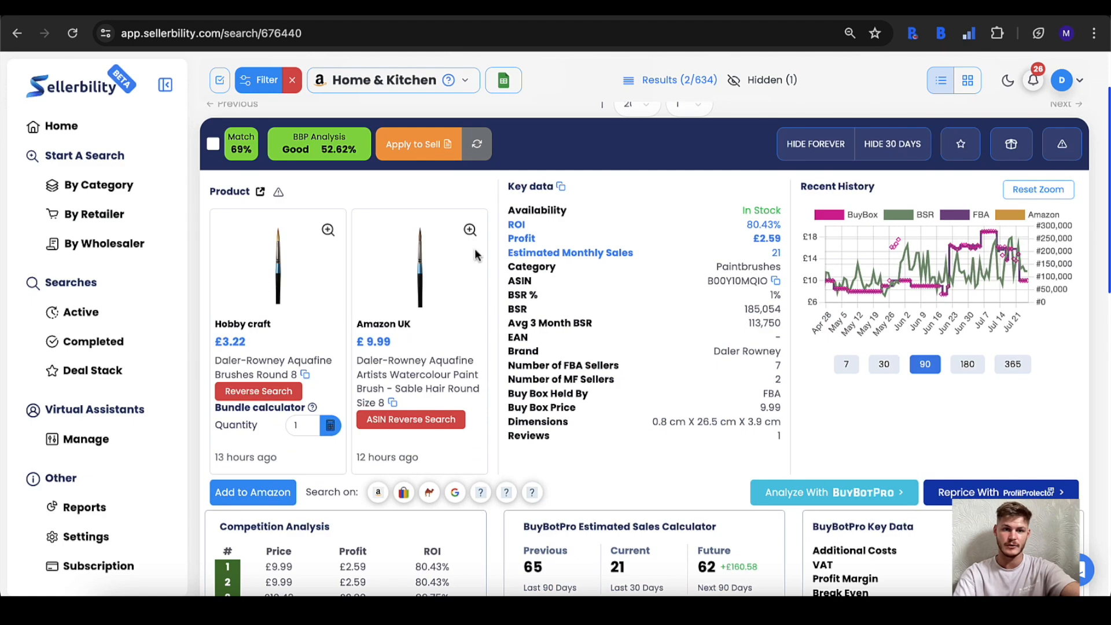
pyautogui.scroll(1, 546, 311)
pyautogui.scroll(-1, 546, 311)
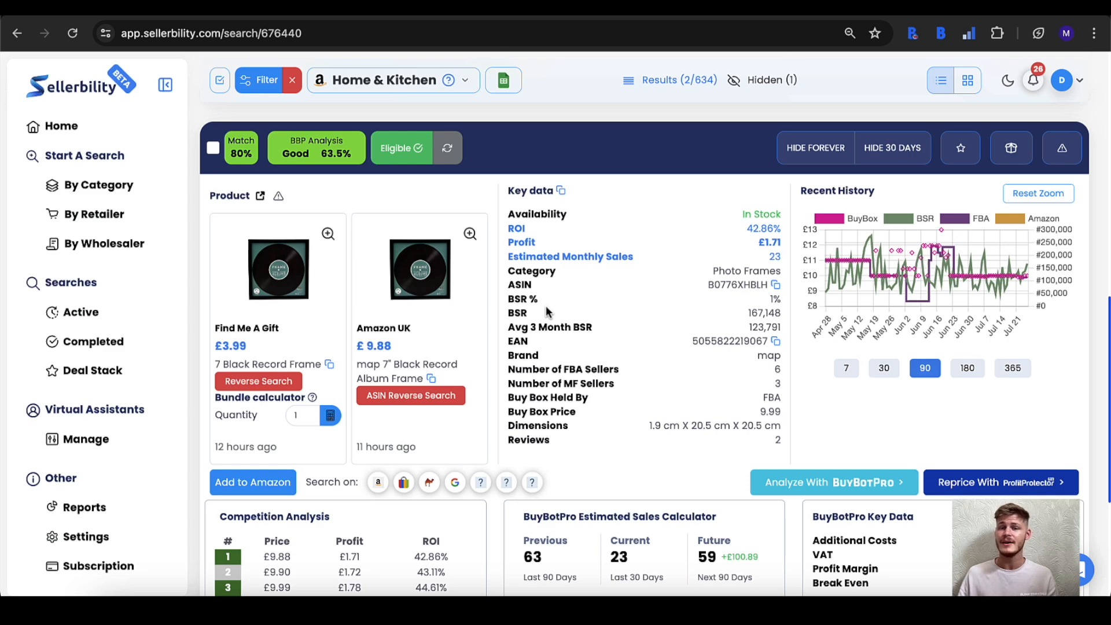
# Review the 7" black record frame deal's profitability and sales data and compare it with the paintbrush deal.
pyautogui.scroll(-1, 546, 306)
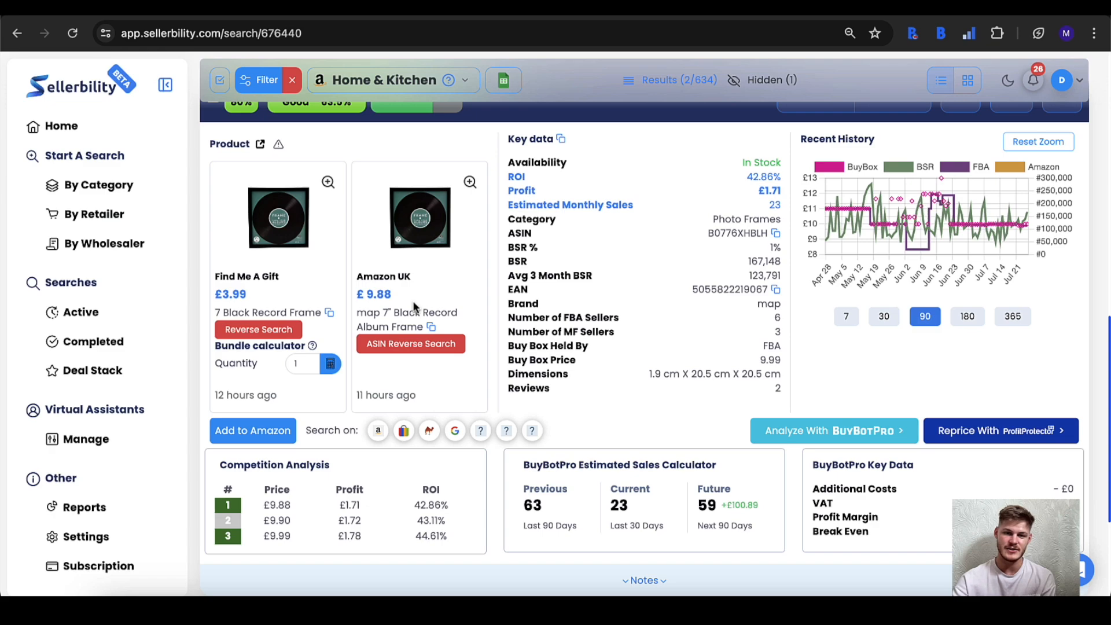
pyautogui.scroll(5, 686, 492)
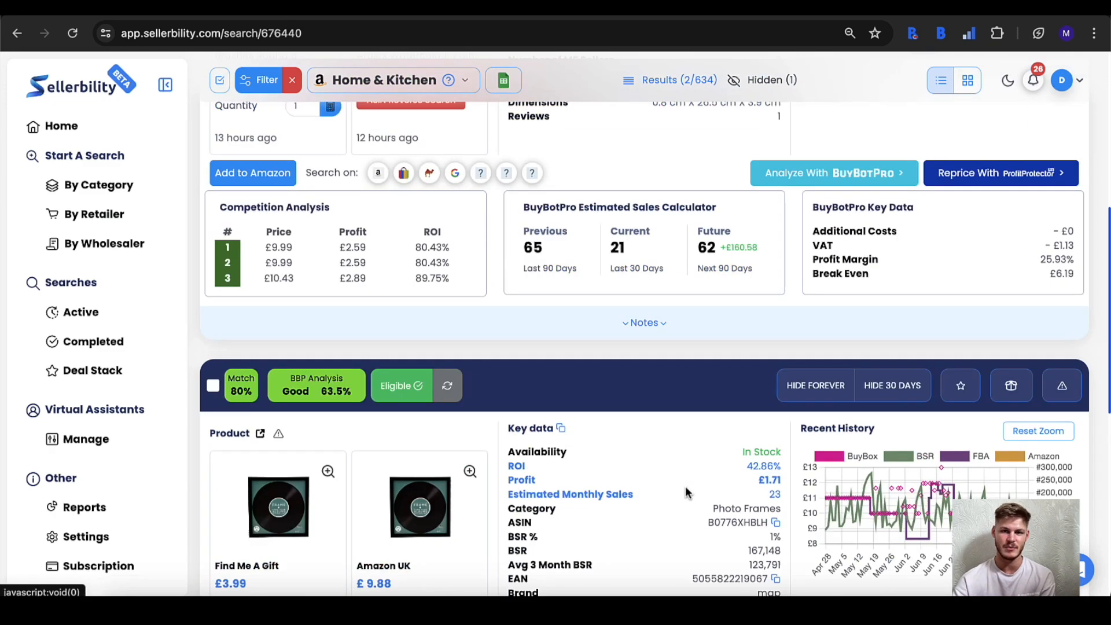
pyautogui.scroll(-4, 703, 292)
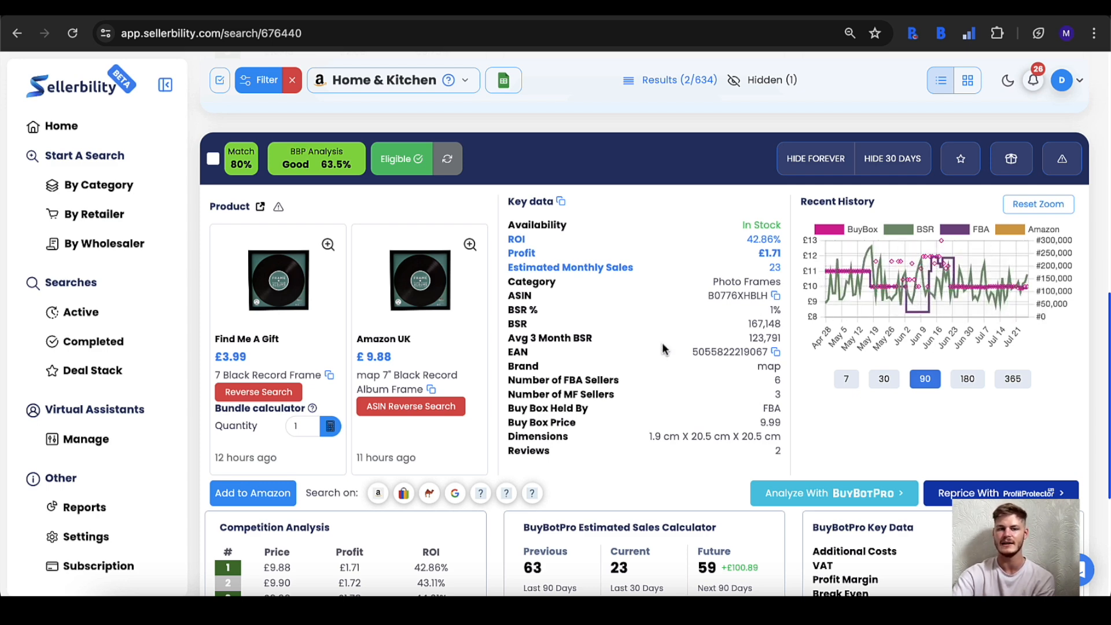
pyautogui.scroll(-1, 681, 360)
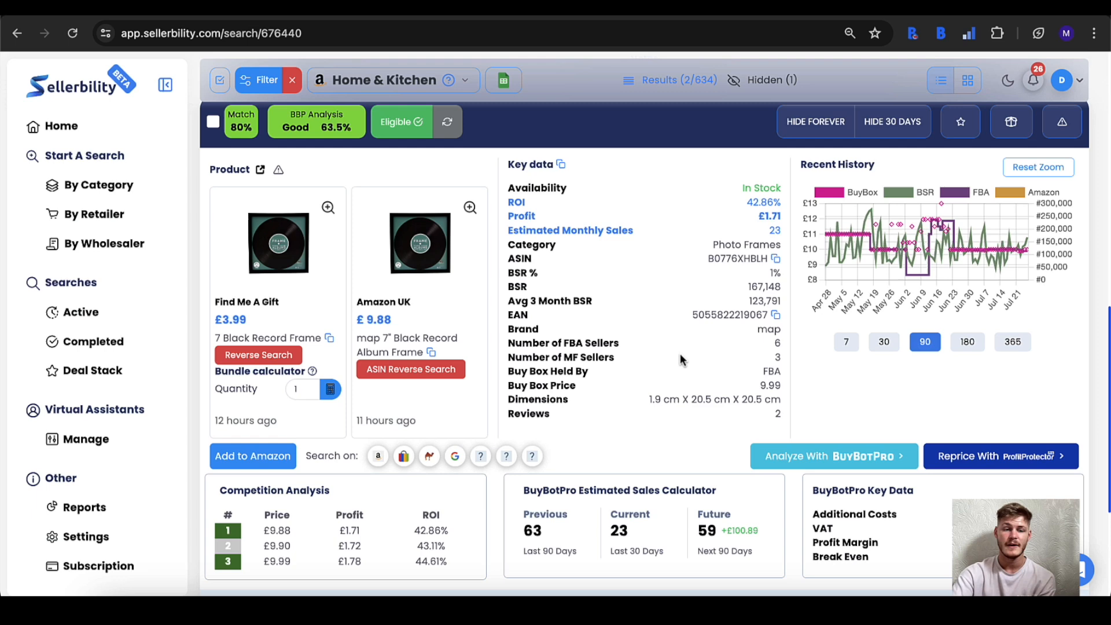
pyautogui.scroll(5, 681, 360)
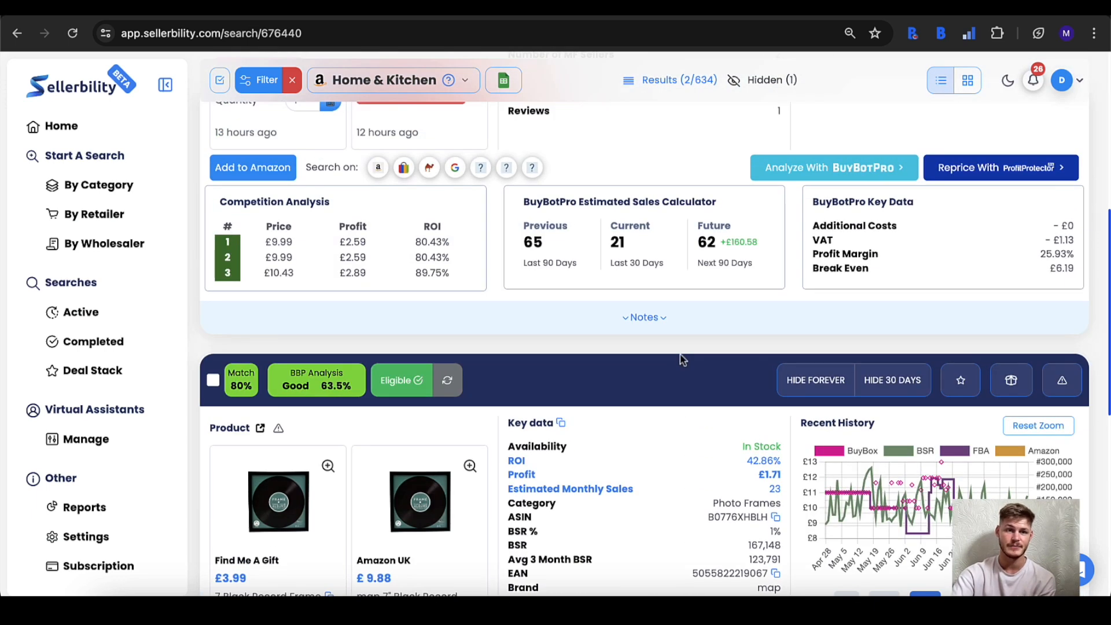
pyautogui.scroll(-1, 681, 359)
pyautogui.scroll(2, 681, 359)
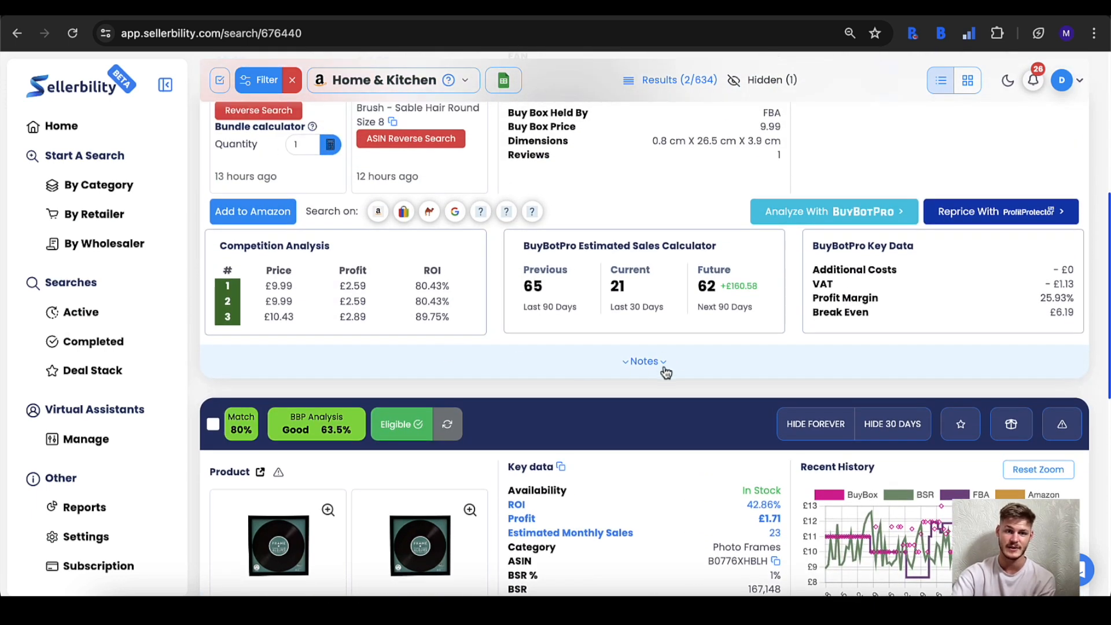
pyautogui.scroll(3, 665, 371)
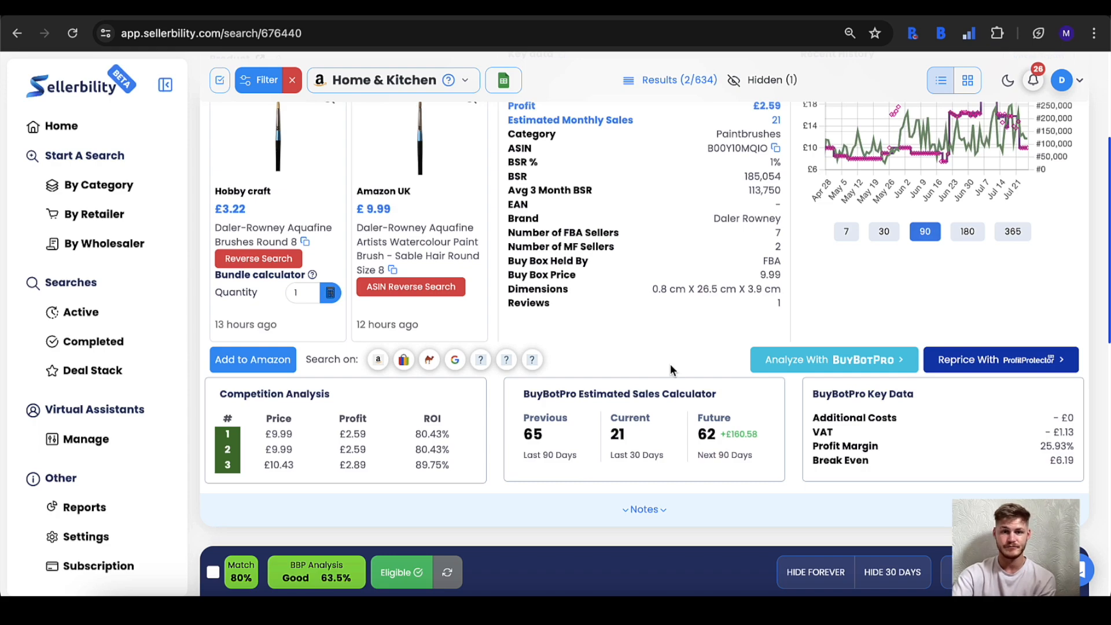
pyautogui.scroll(-6, 670, 368)
pyautogui.scroll(7, 670, 366)
pyautogui.scroll(2, 670, 364)
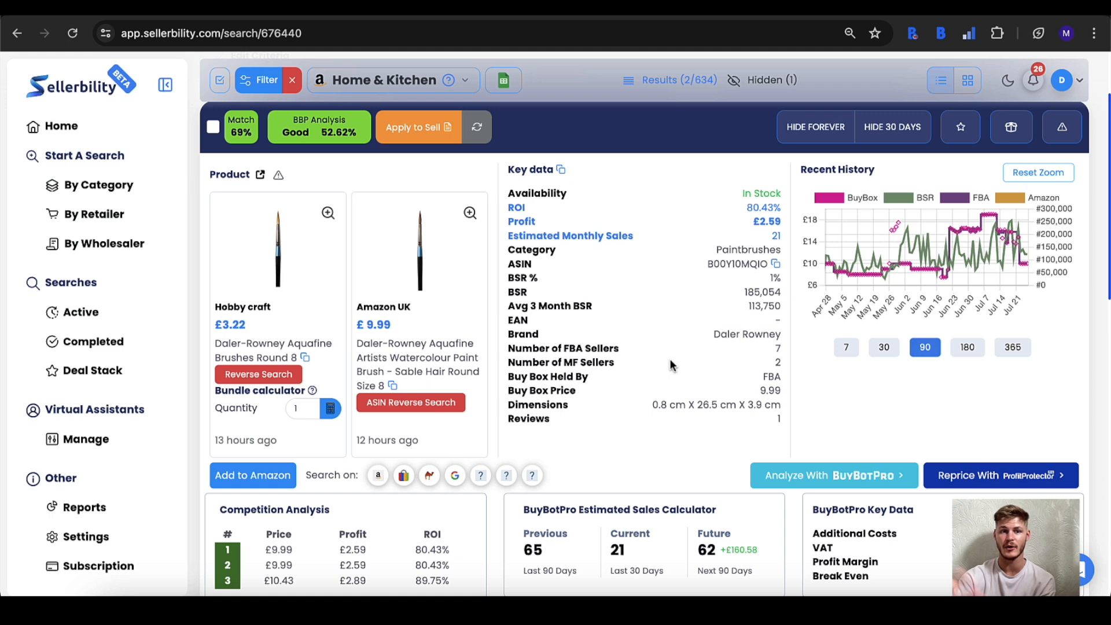